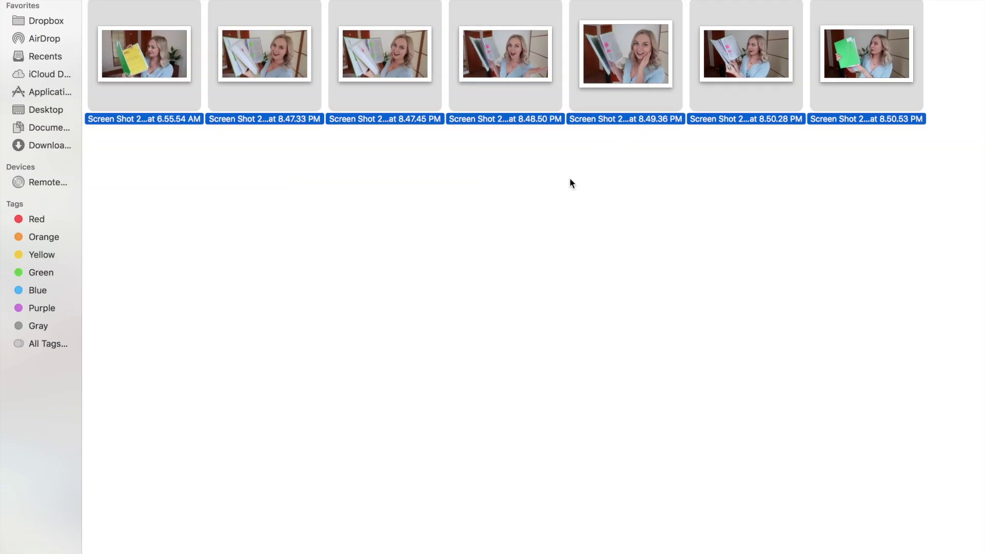
Step: Open the seven selected screenshots together in Preview using Open With
right_click(260, 69)
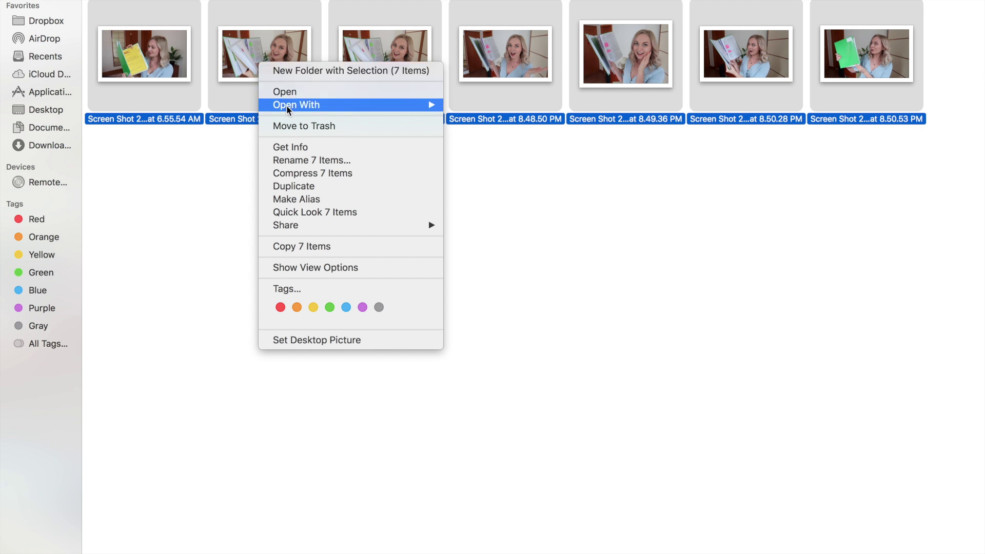
mouse_move(355, 105)
click(468, 105)
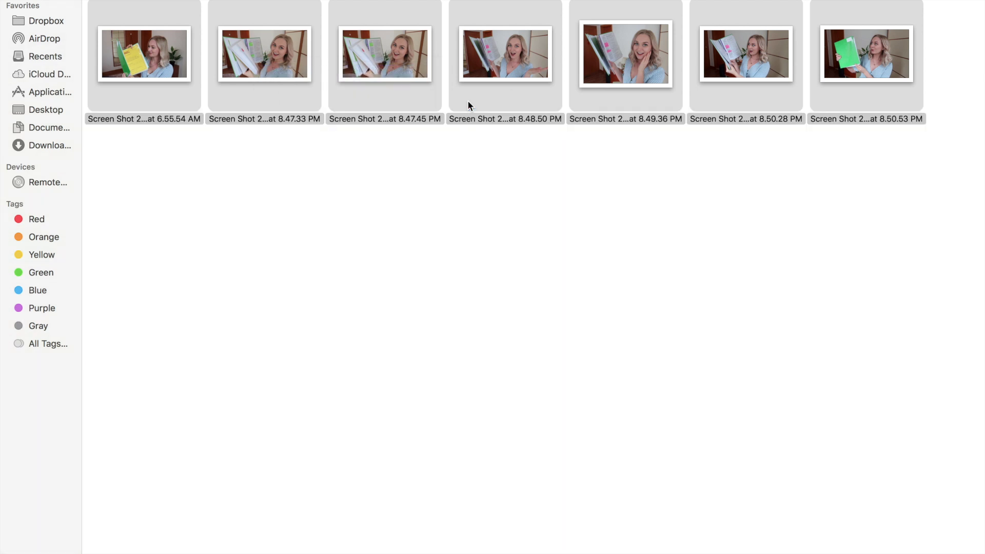
Step: Step through the seven screenshots in Preview, settling on the 8.48.50 PM shot
click(90, 167)
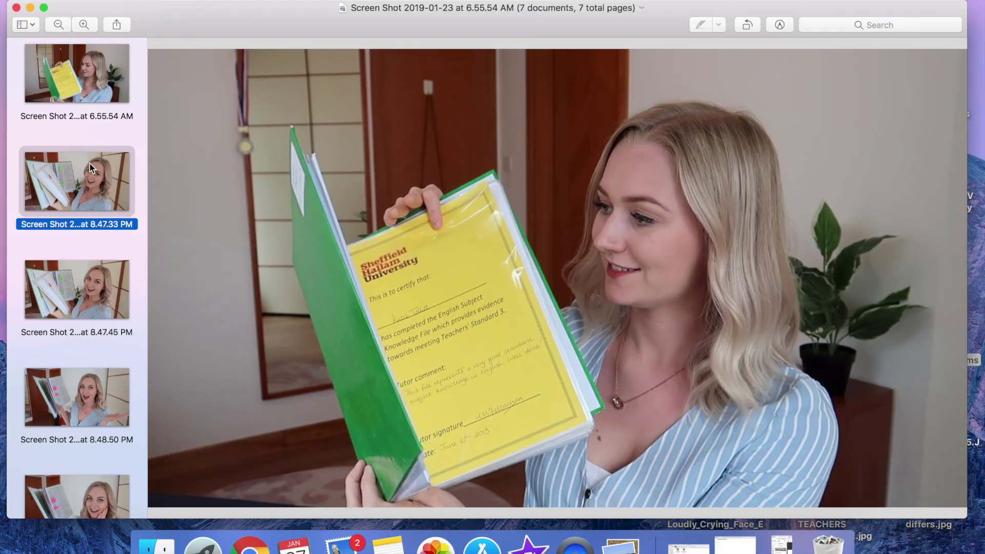
key(Down)
key(Down)
key(Down)
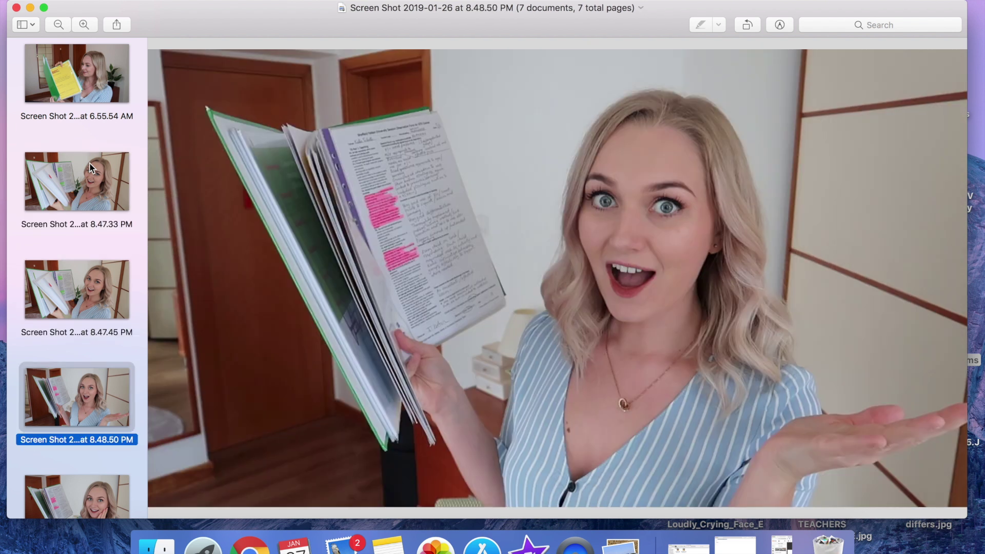
key(Down)
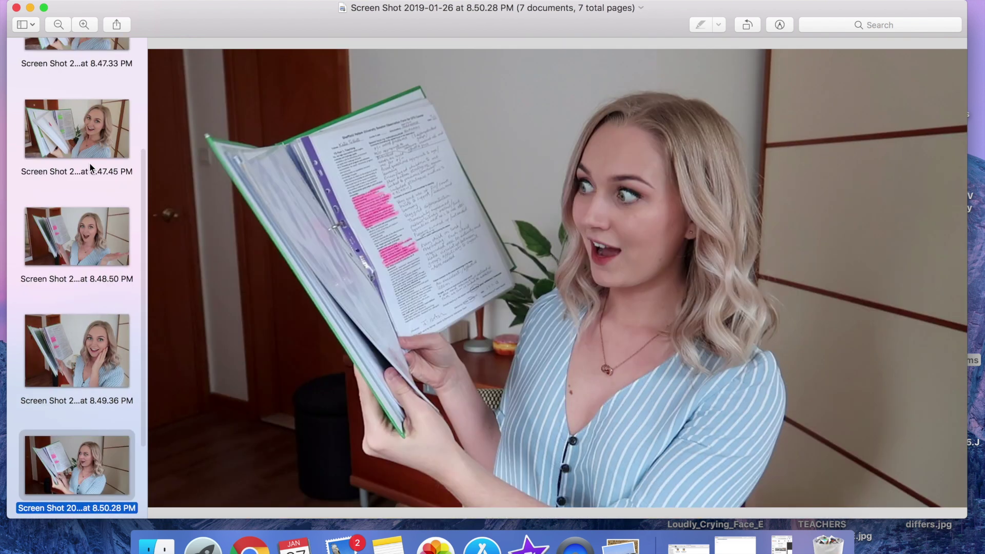
key(Up)
key(Up)
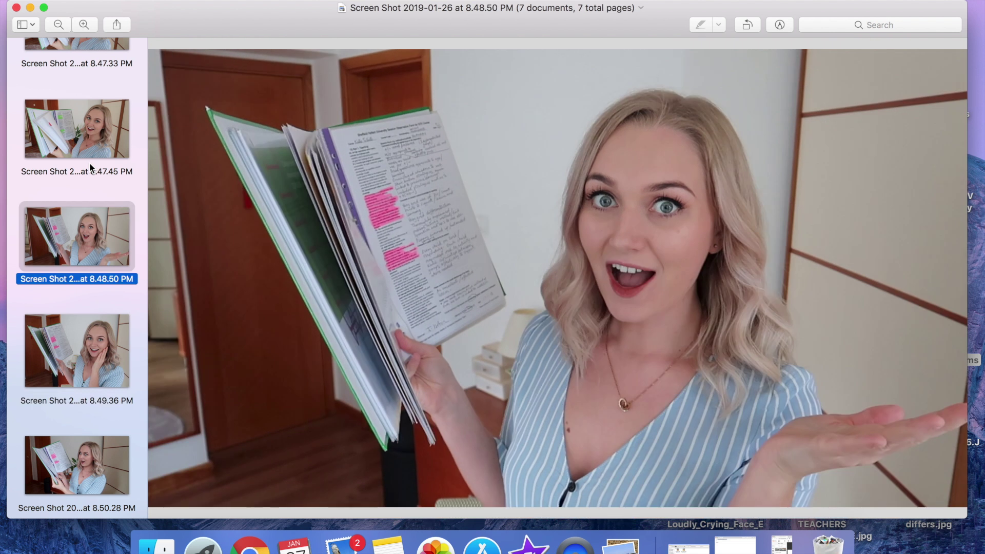
key(Down)
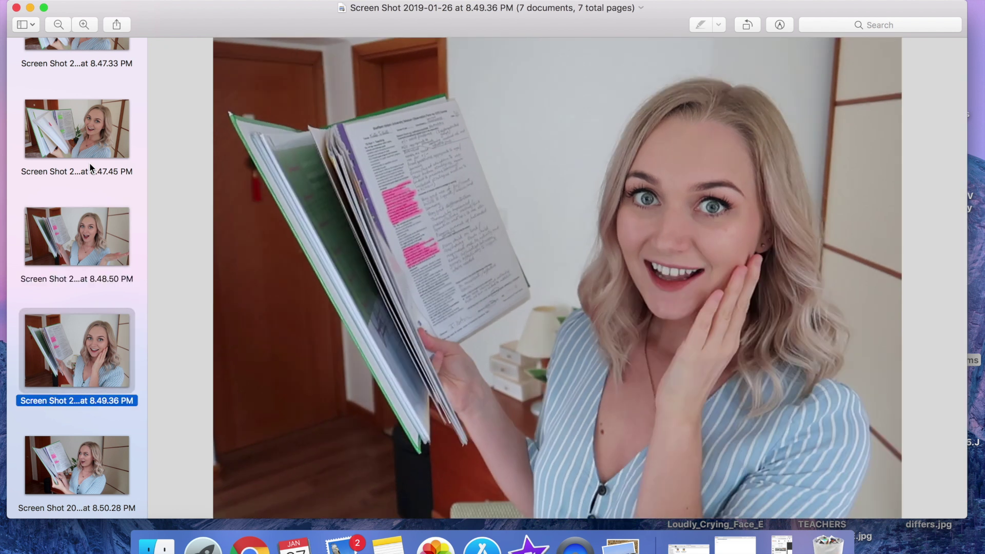
key(Up)
key(Down)
key(Up)
key(Up)
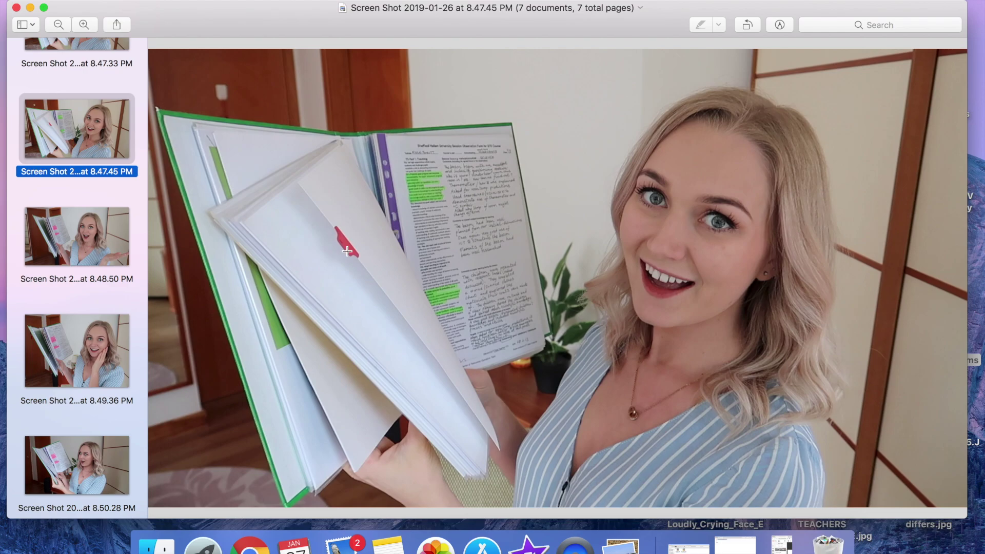
click(100, 250)
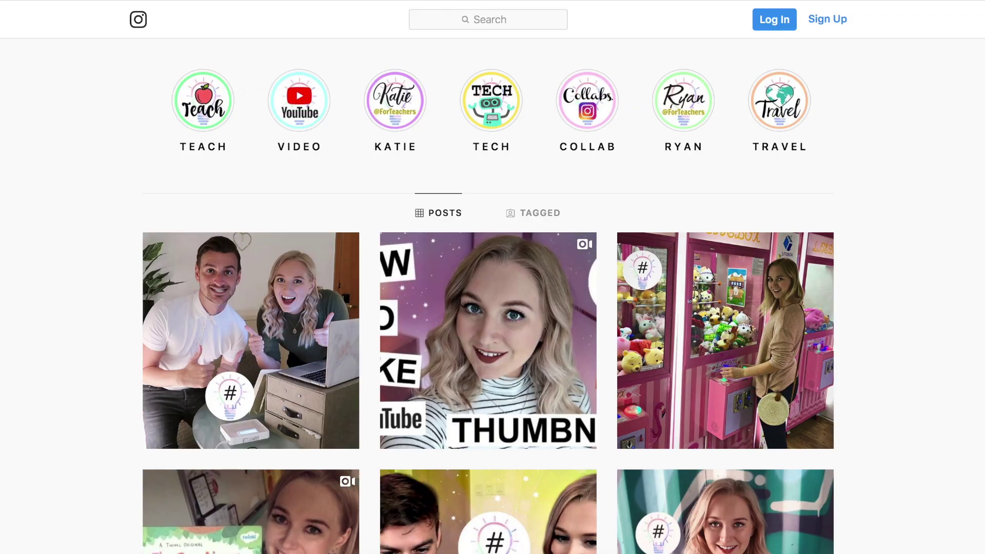
scroll(488, 306, down, 3)
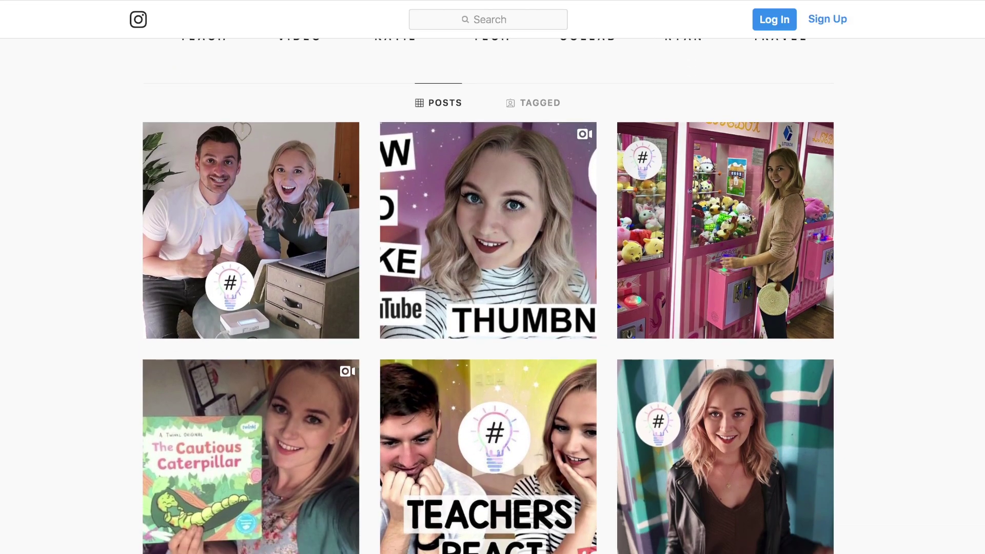
scroll(488, 306, down, 4)
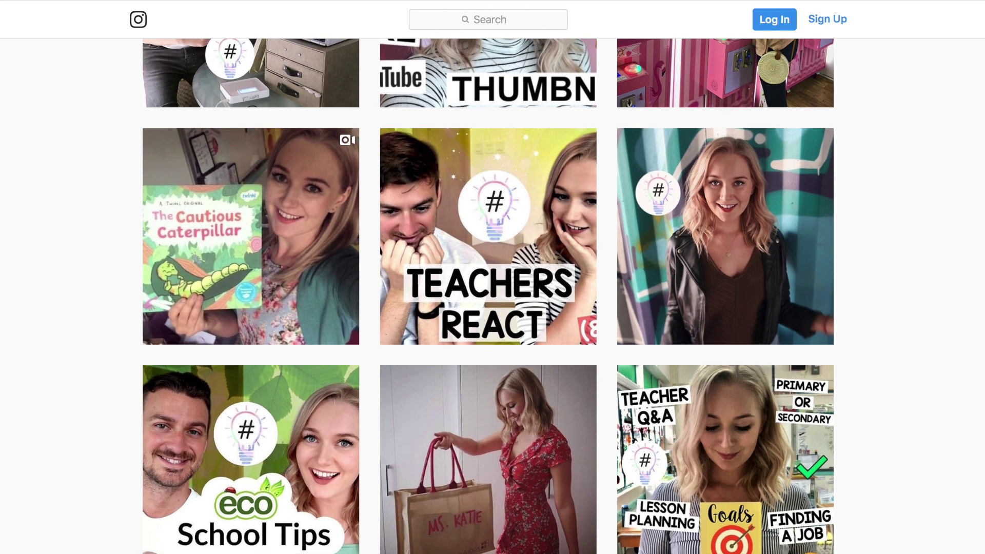
scroll(488, 306, down, 5)
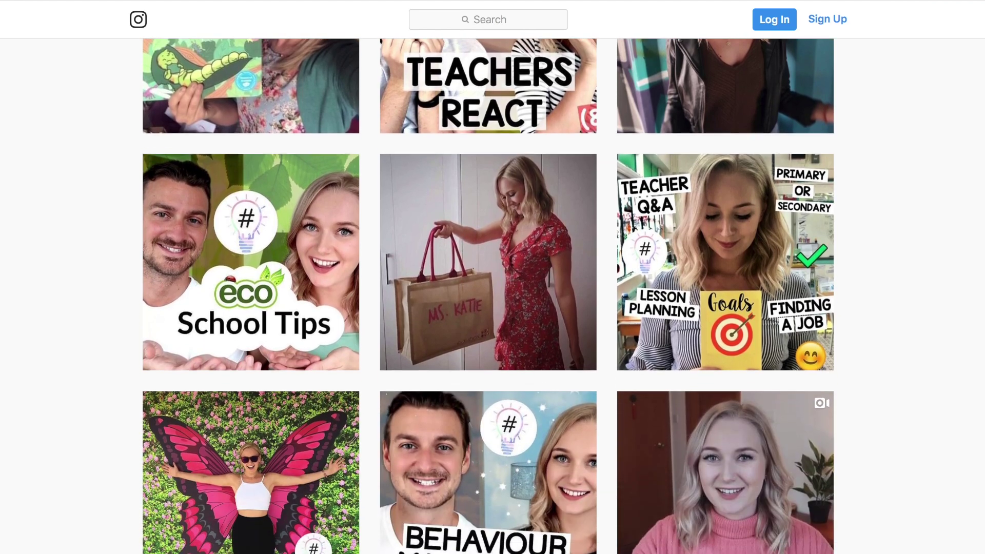
scroll(488, 306, down, 1)
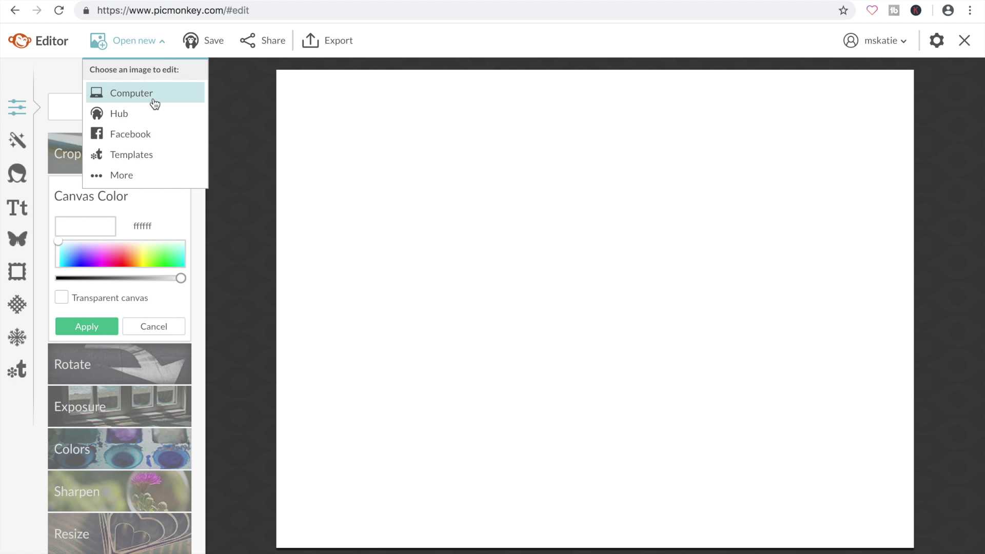
Step: Load the 8.48.50 PM screenshot from the computer into PicMonkey's editor
click(155, 104)
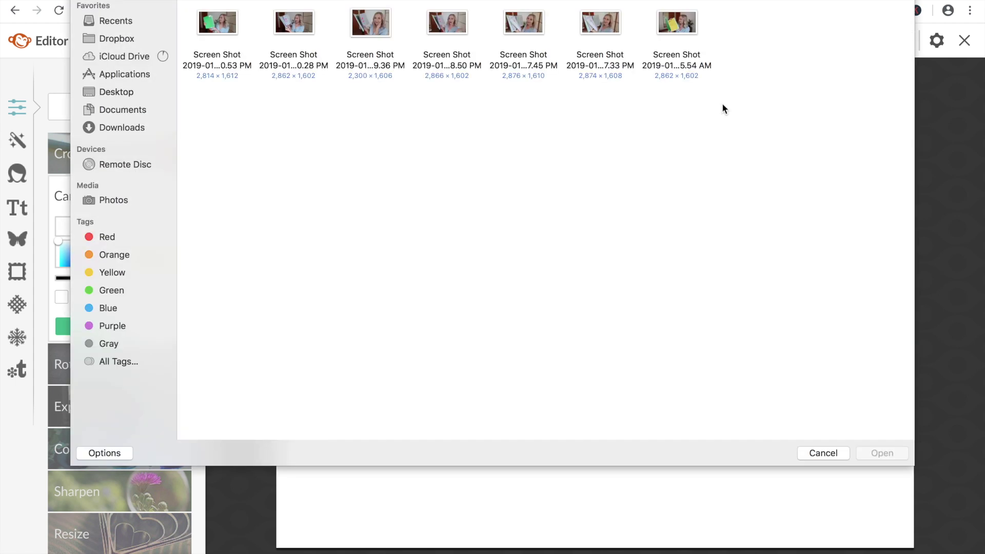
click(447, 22)
click(890, 453)
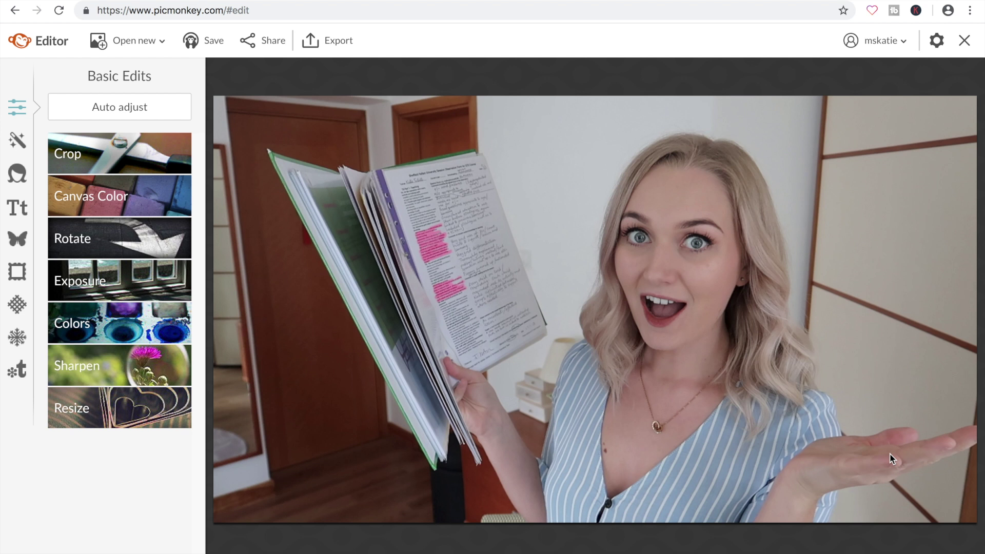
click(134, 158)
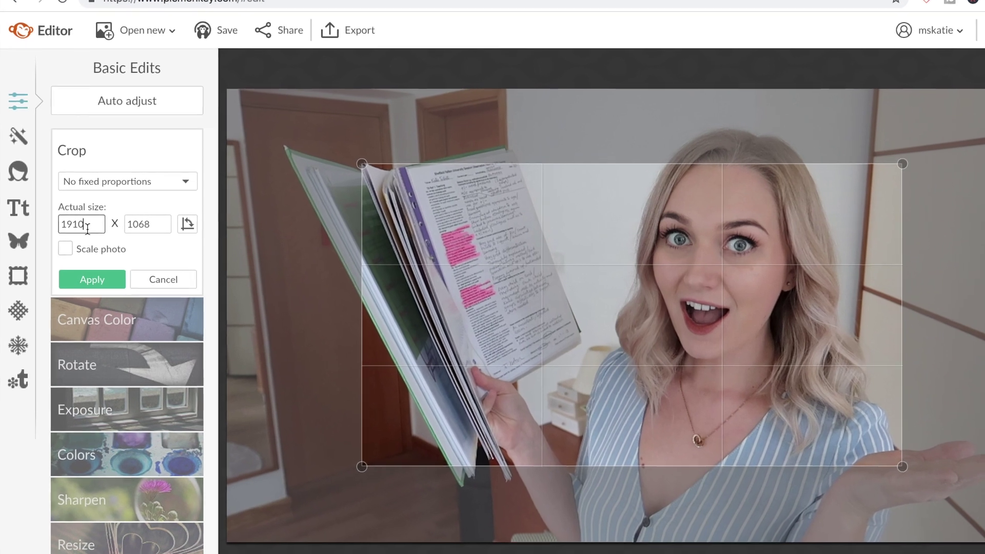
Step: Set the crop size to 1280 × 720 with Scale photo turned on
double_click(86, 225)
text(1280)
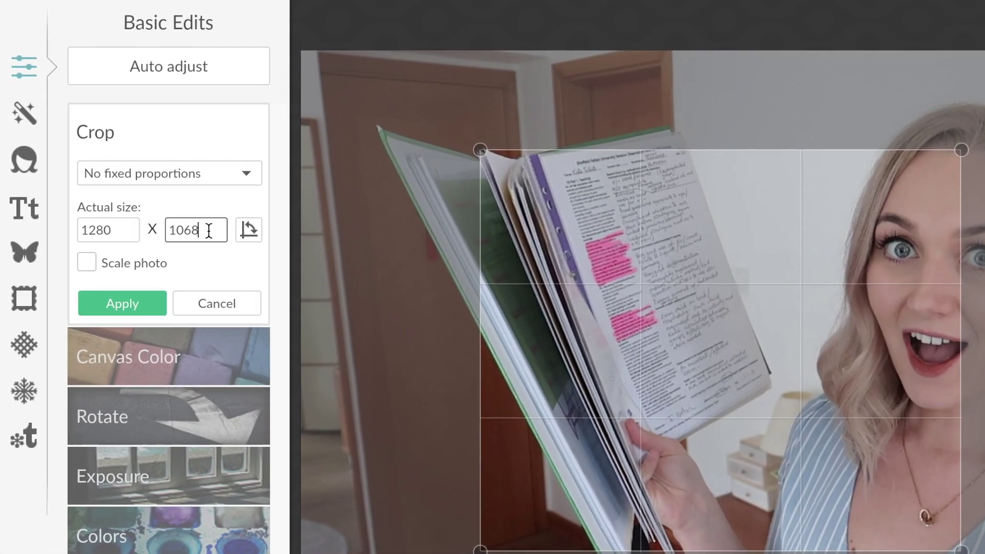
drag(192, 228, 150, 228)
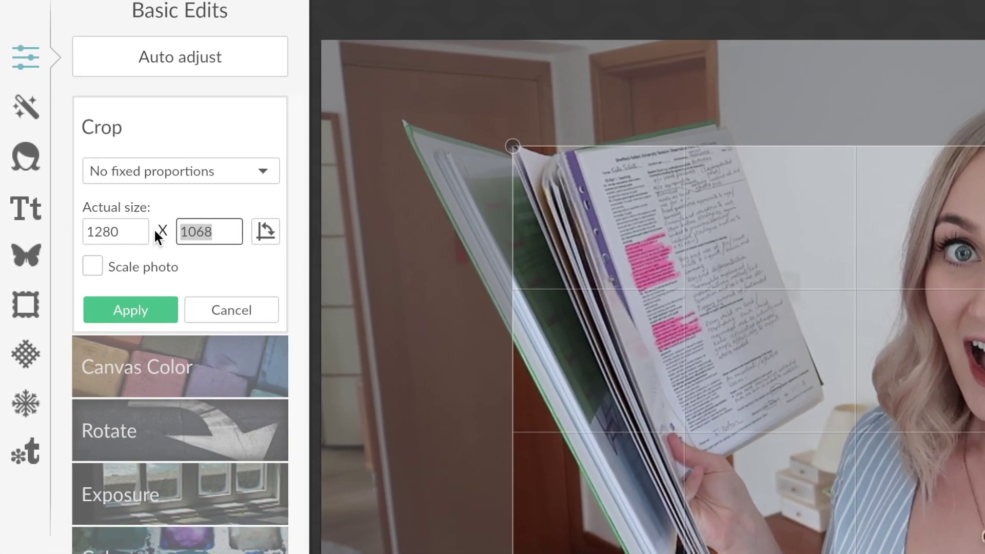
text(720)
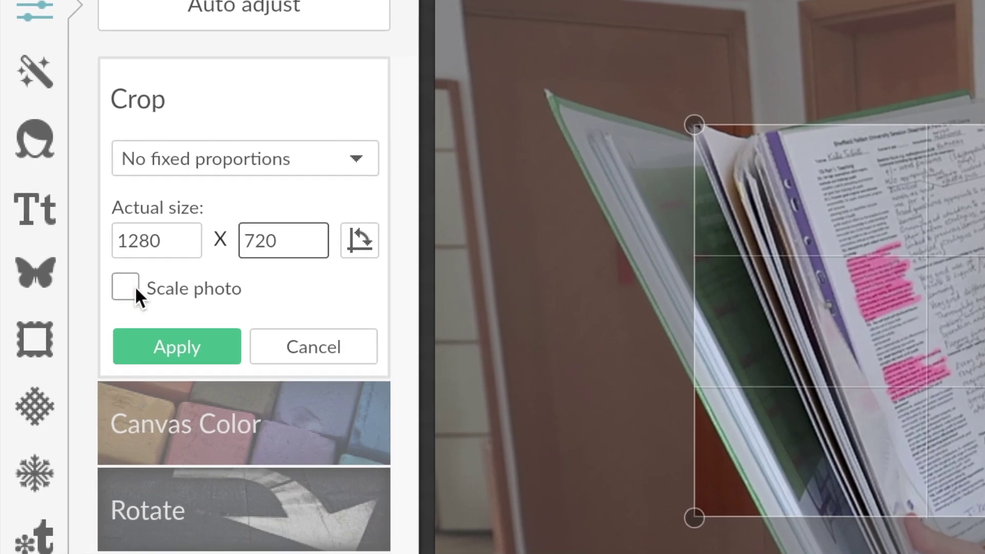
click(112, 279)
Step: Position the crop box around the woman and the open folder, then apply it
drag(822, 374, 587, 238)
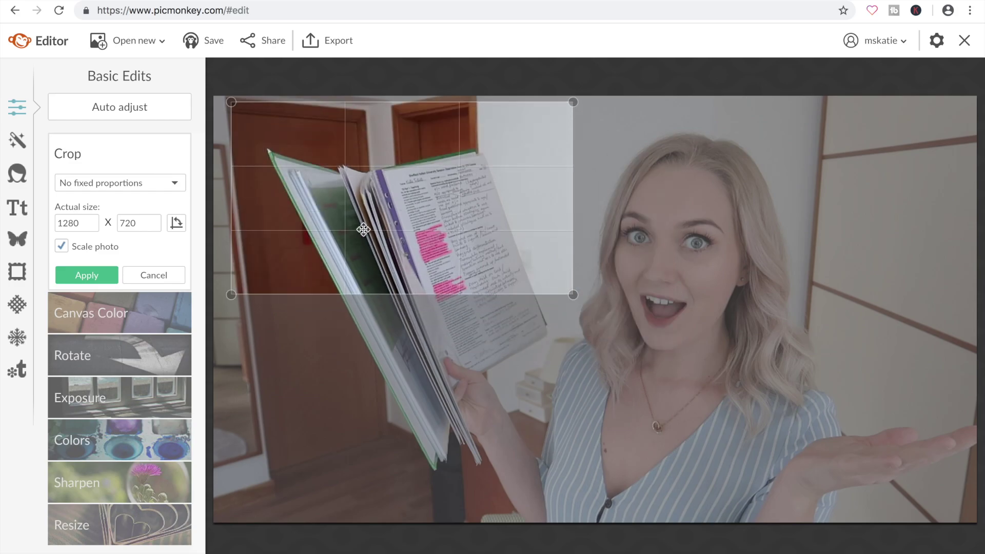
drag(568, 301, 926, 526)
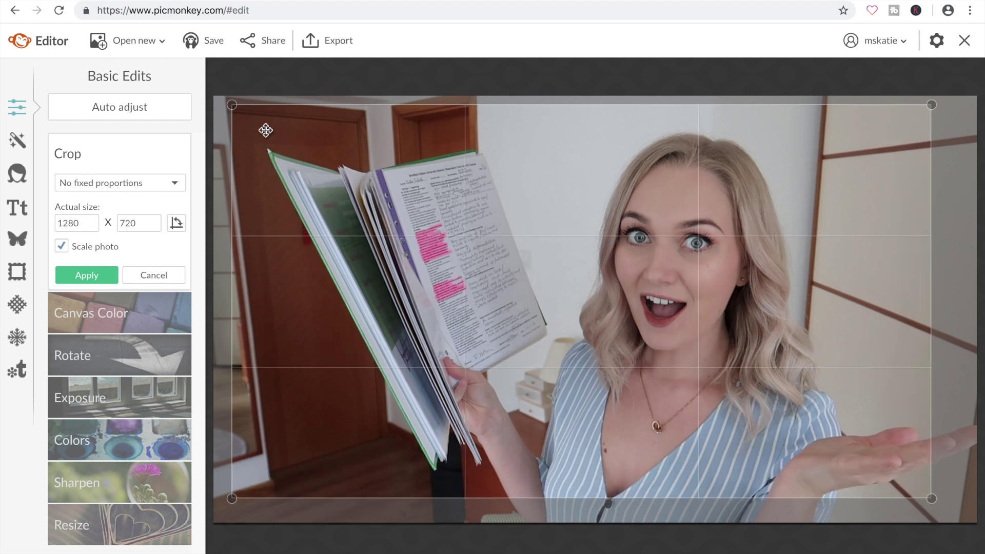
drag(230, 99, 257, 115)
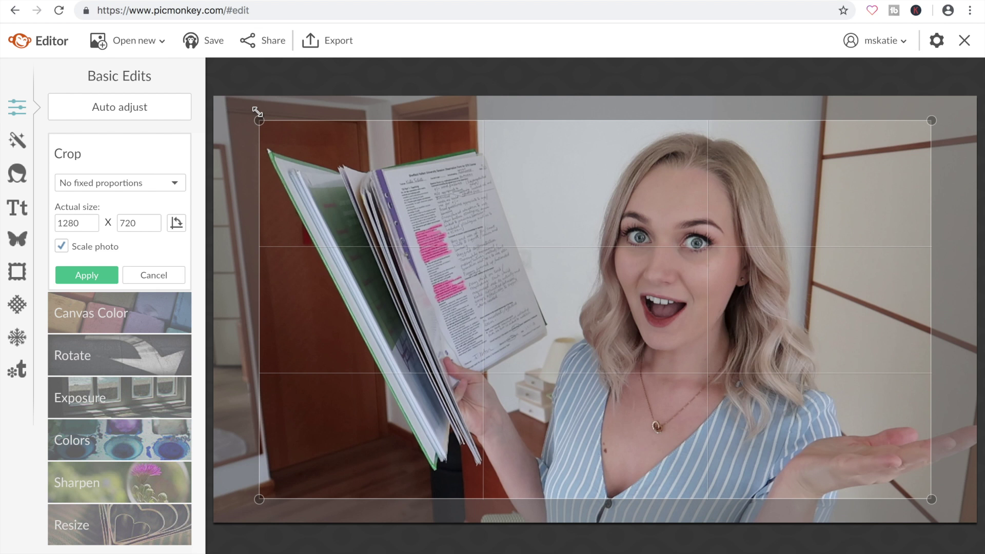
drag(590, 316, 591, 326)
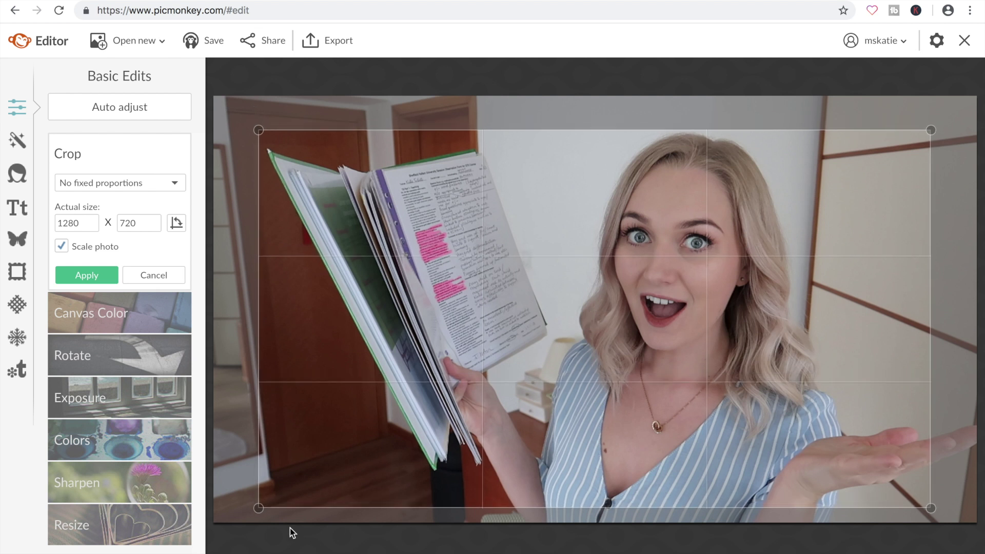
drag(263, 508, 252, 517)
drag(625, 403, 627, 400)
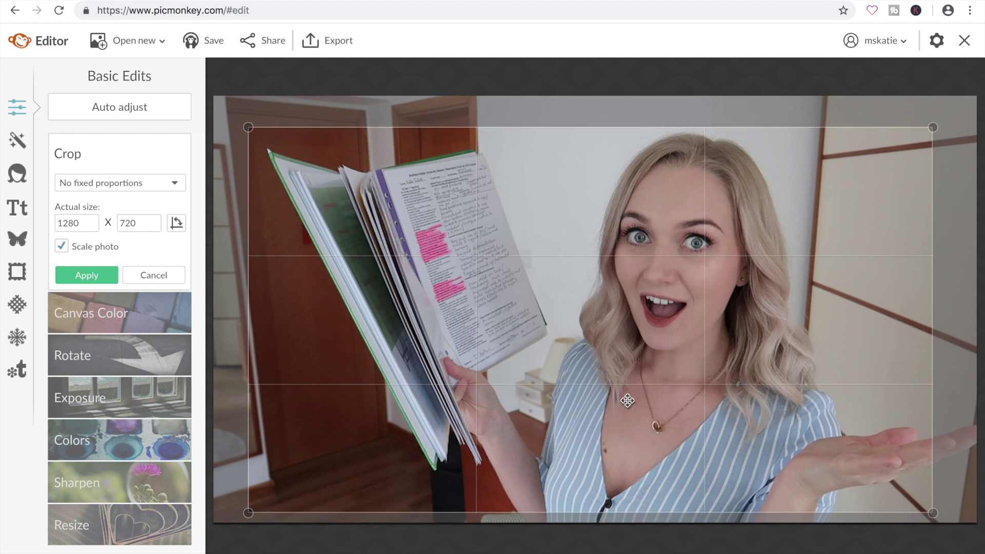
click(87, 276)
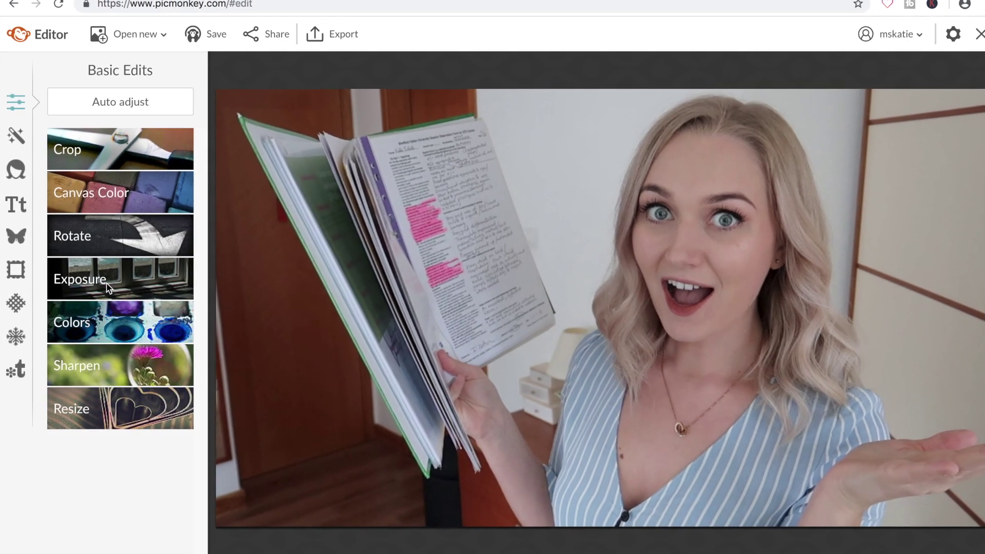
Step: Adjust exposure to brightness 5, highlights 13, shadows −7 and contrast 5
click(108, 285)
drag(125, 373, 133, 373)
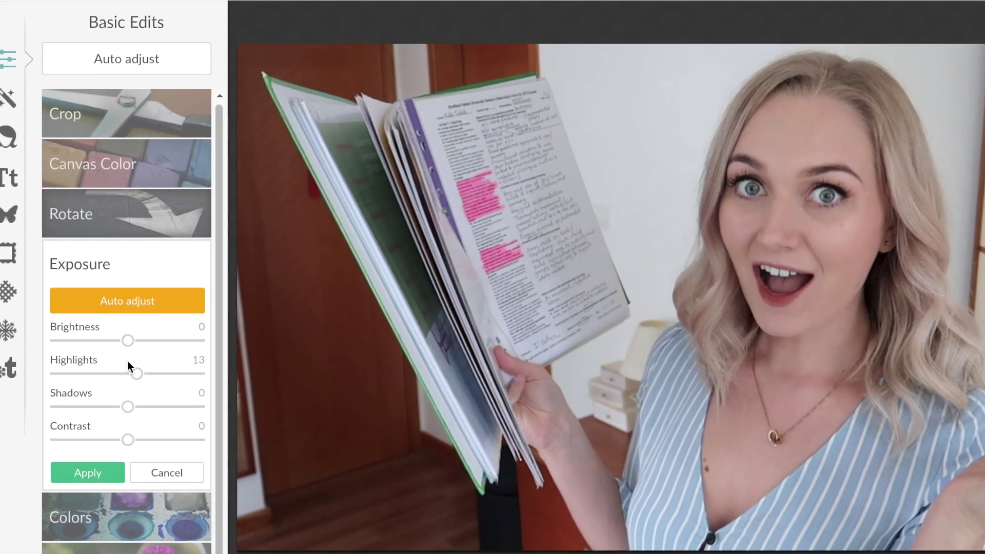
drag(129, 340, 135, 340)
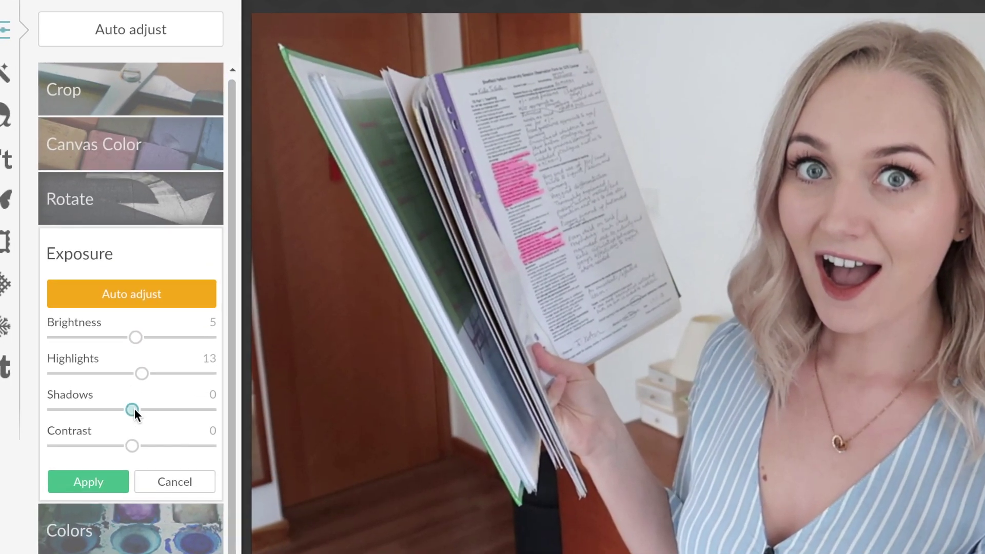
drag(134, 408, 130, 410)
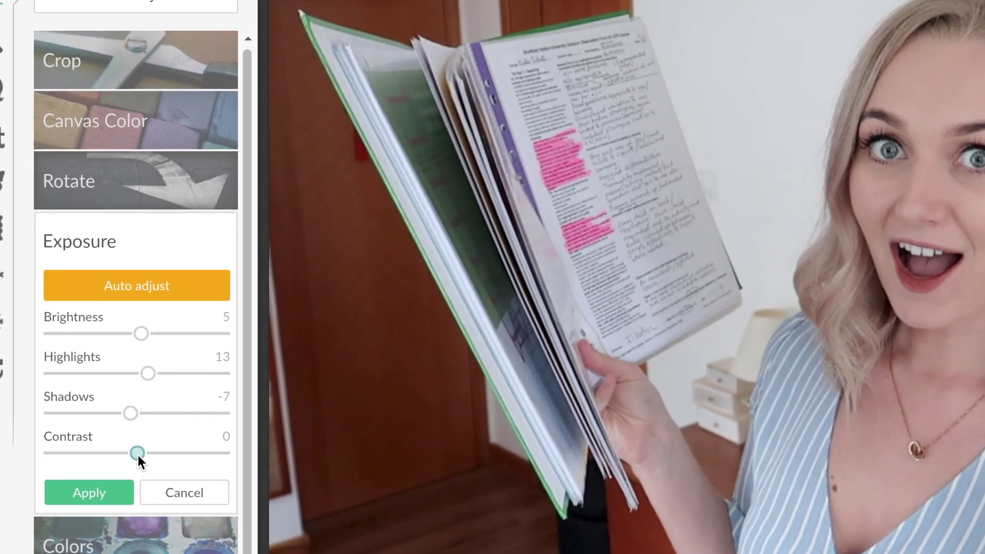
drag(138, 455, 142, 456)
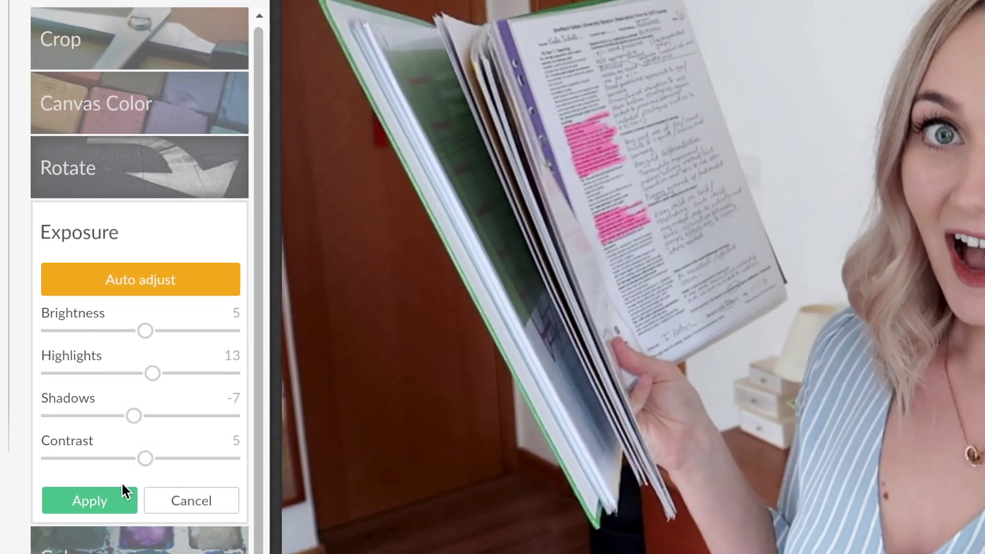
click(113, 500)
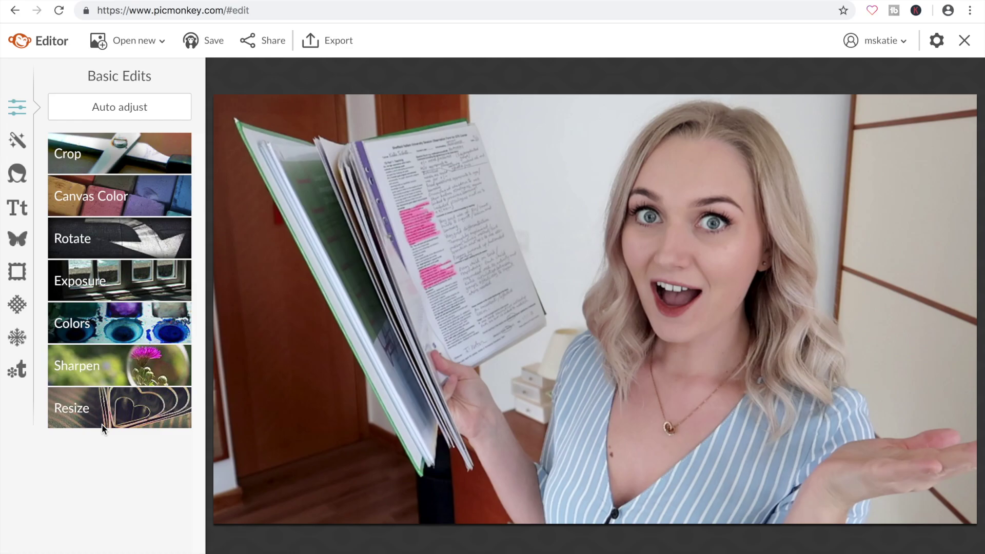
Step: Sharpen the photo to sharpness 2 with clarity 13% and apply
click(109, 374)
drag(73, 432, 75, 431)
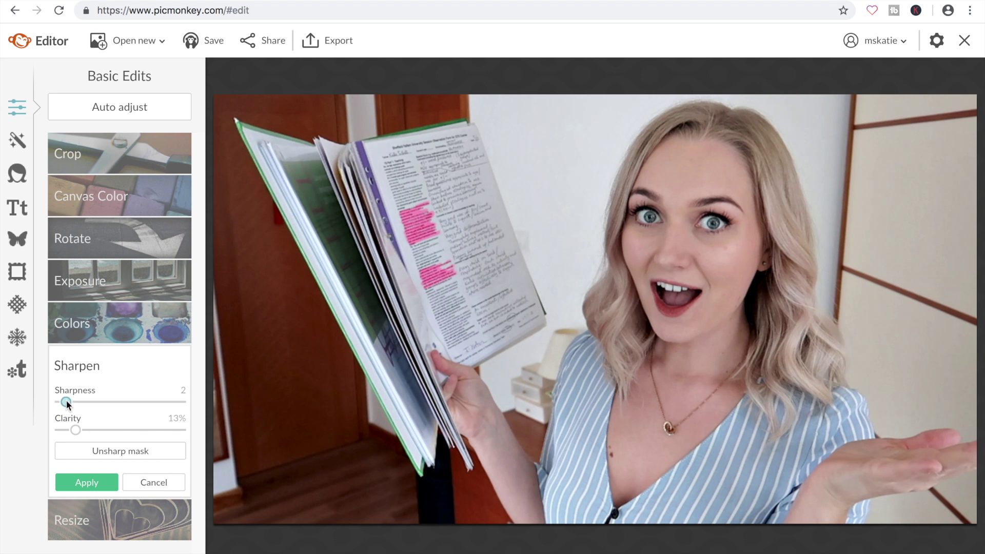
click(83, 479)
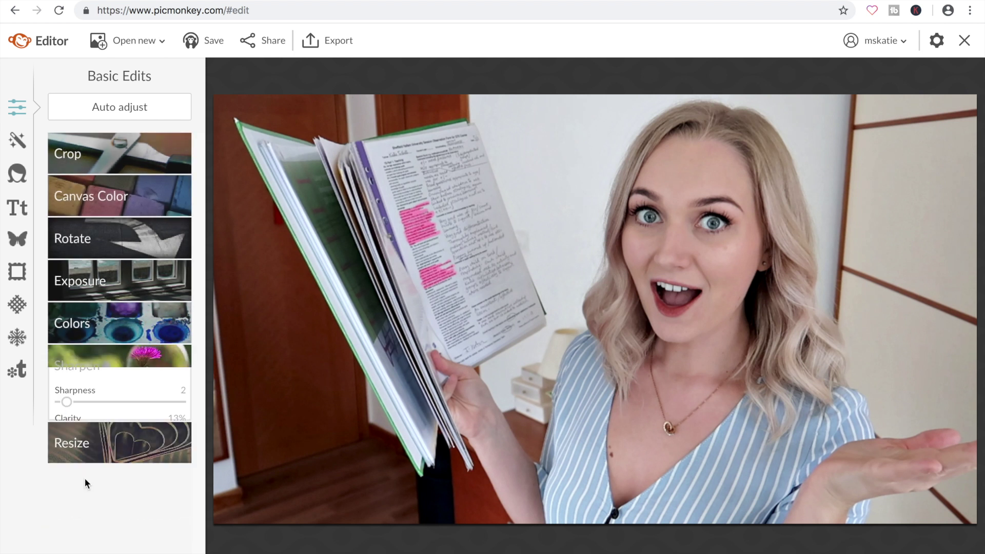
Step: Raise the colour temperature to 18, leaving saturation at 0, and apply
click(91, 332)
drag(119, 445, 128, 444)
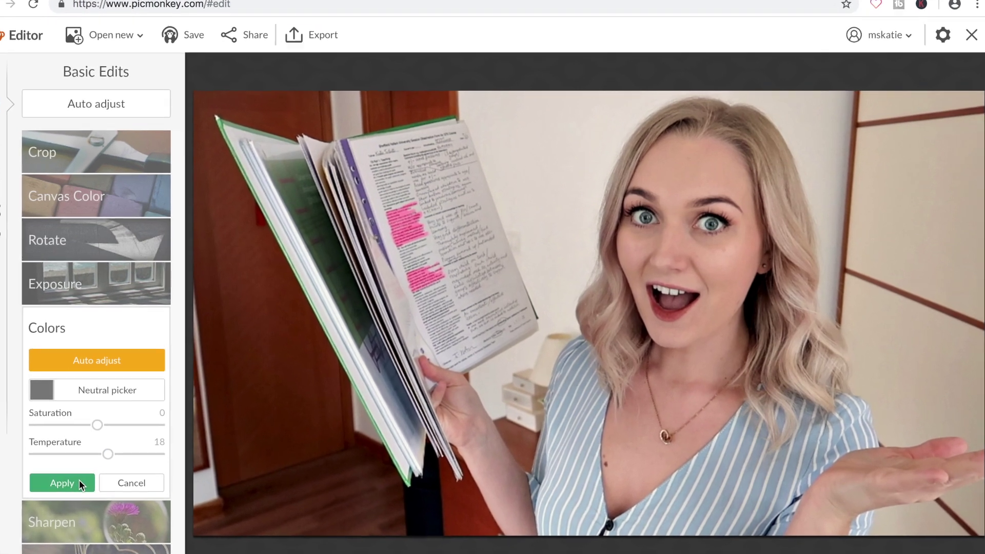
click(89, 476)
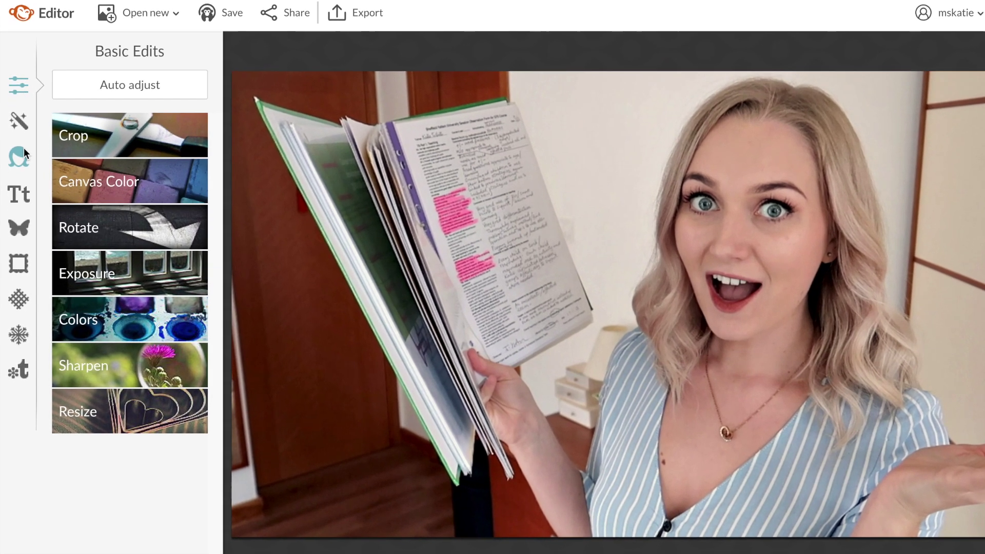
Step: Whiten her teeth, then set up Eye Brighten with brush size 13
click(23, 156)
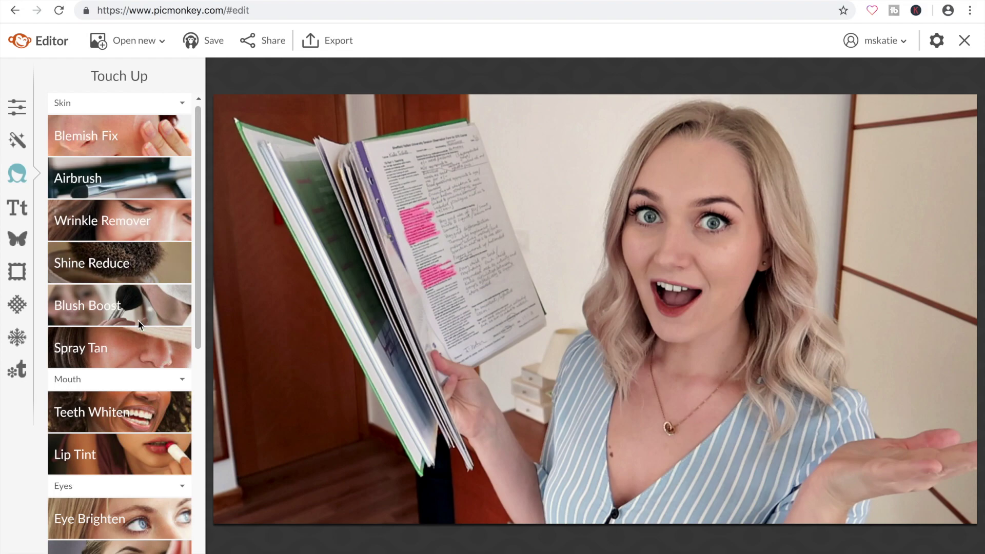
click(133, 411)
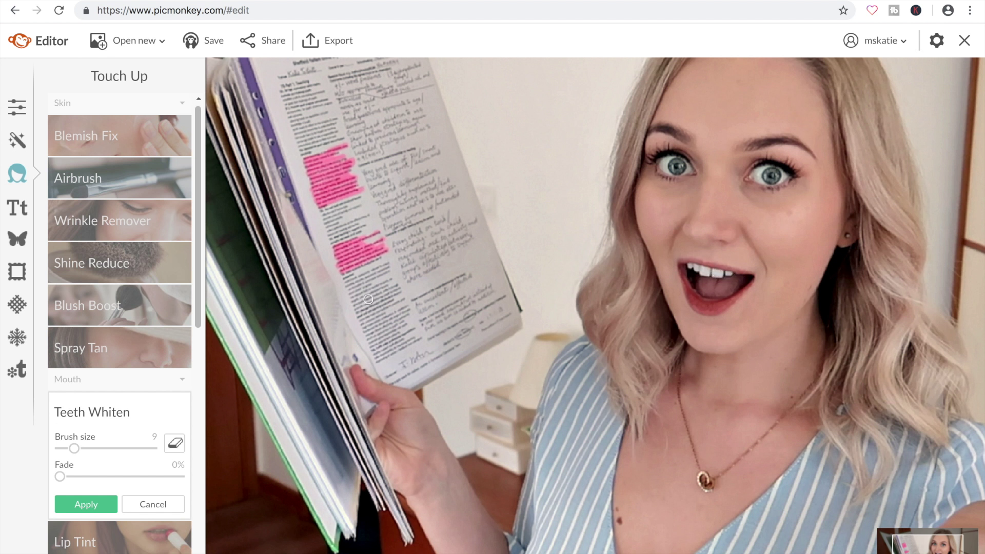
click(97, 505)
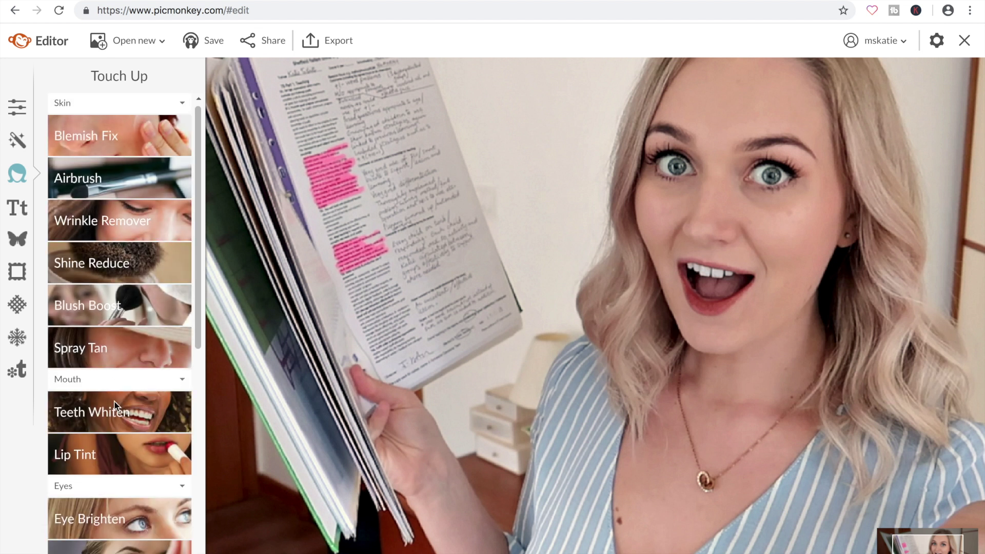
click(113, 504)
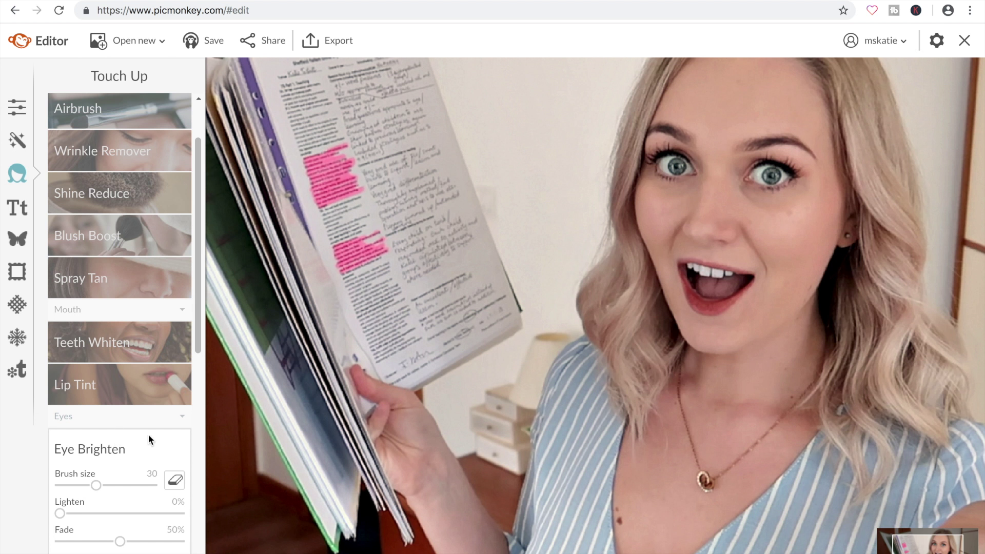
drag(95, 485, 79, 485)
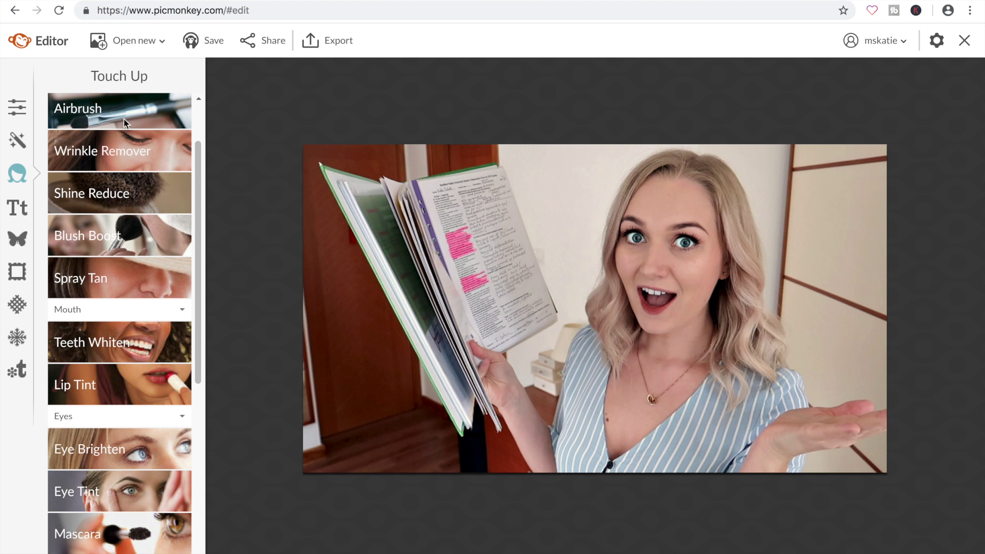
Step: Airbrush her skin and paint dark-pink Blush Boost onto her cheeks at 80% fade
click(124, 126)
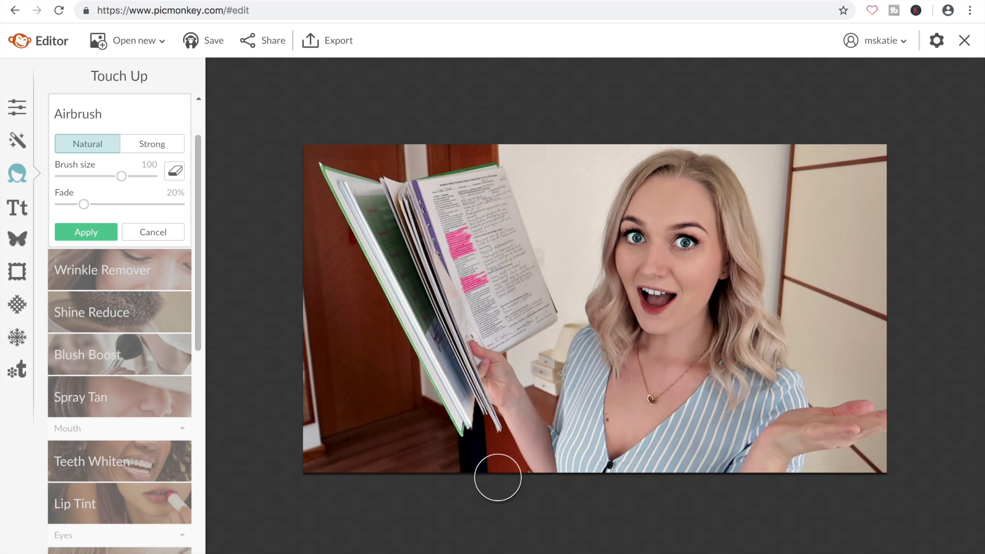
click(112, 232)
click(111, 232)
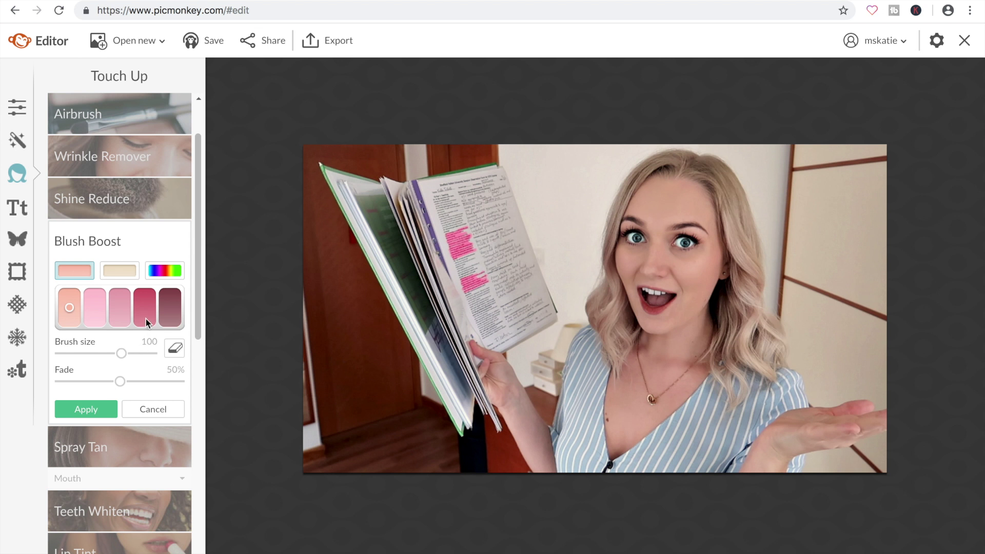
click(145, 318)
drag(717, 271, 708, 268)
drag(119, 381, 156, 381)
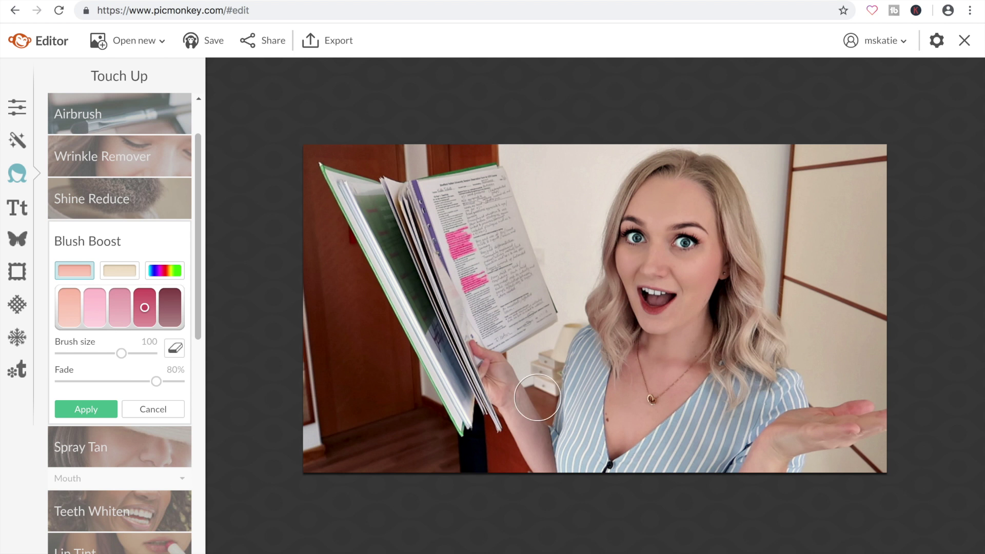
click(90, 410)
click(17, 300)
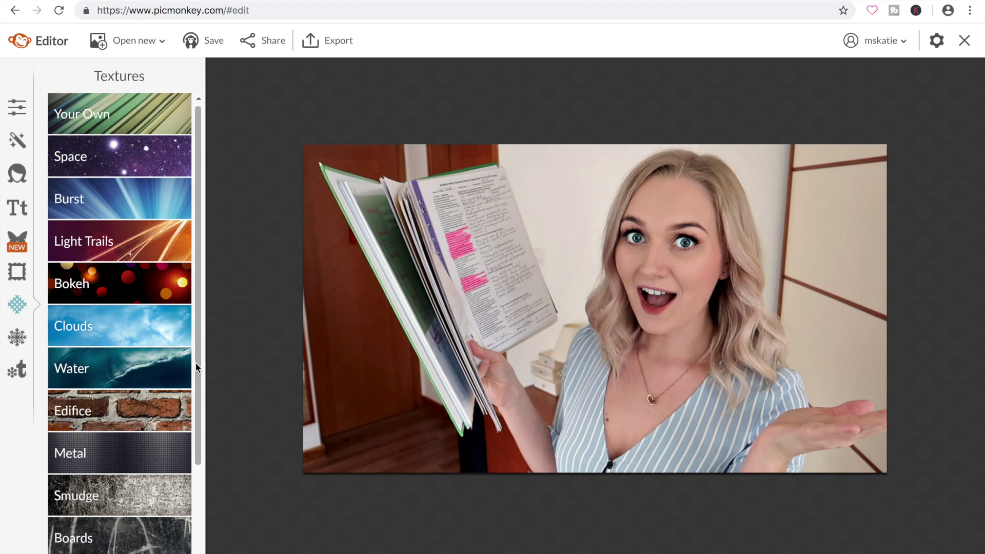
Step: Overlay the blue Burst texture in Normal blend mode, adjusting fade and raising saturation to 133%
scroll(196, 363, down, 1)
click(103, 176)
click(146, 319)
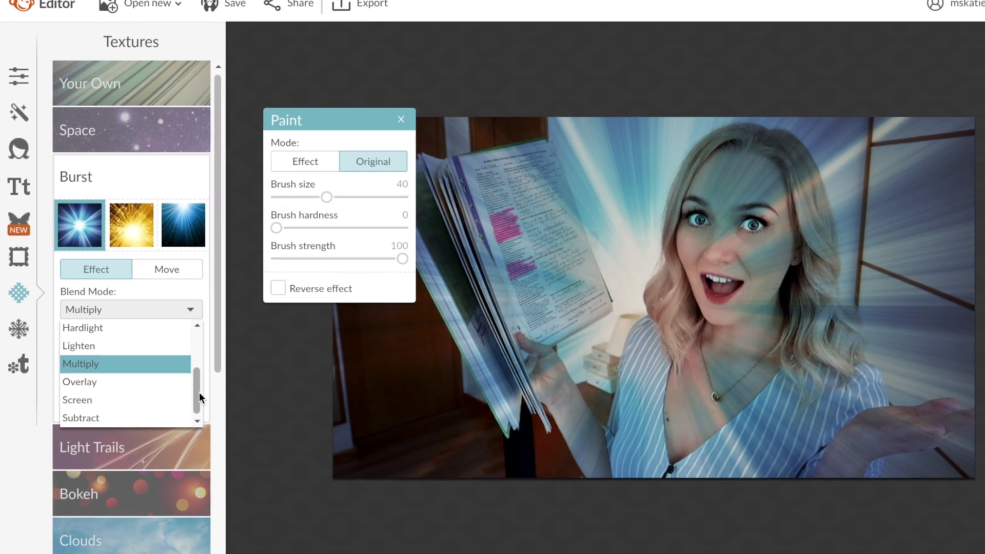
drag(182, 396, 207, 329)
click(174, 323)
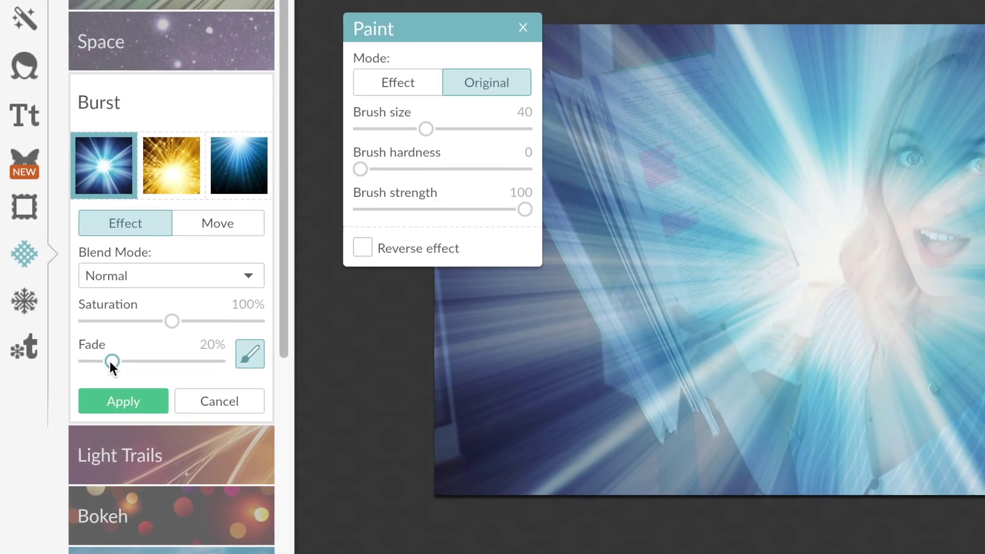
drag(103, 366, 232, 342)
drag(232, 286, 303, 271)
drag(546, 39, 743, 40)
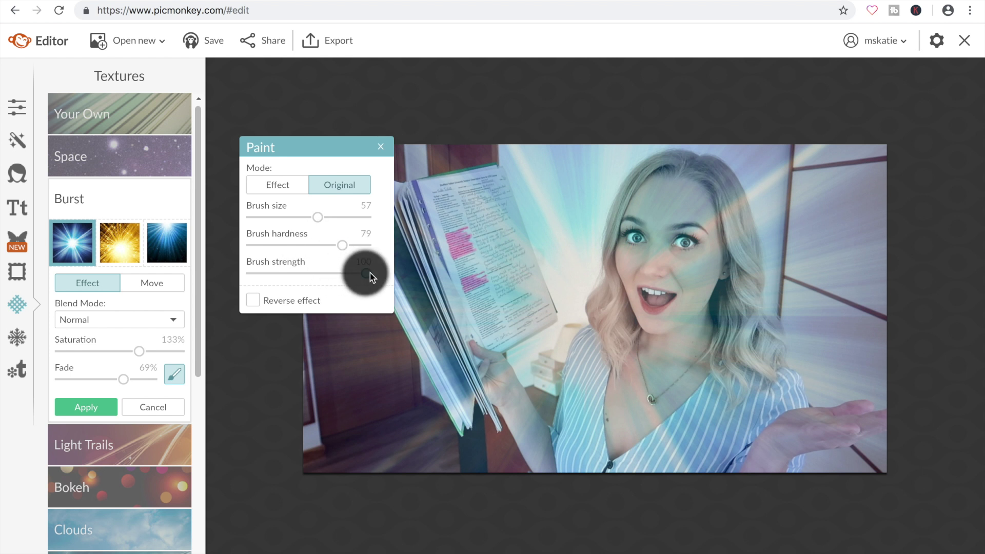
Step: Erase the burst from her face, hair, chest, the book and her forearm
mouse_move(331, 248)
mouse_down()
mouse_move(294, 248)
mouse_move(320, 246)
mouse_move(335, 218)
mouse_up()
mouse_move(677, 220)
mouse_down()
mouse_move(636, 448)
mouse_move(737, 428)
mouse_move(750, 413)
mouse_move(728, 400)
mouse_move(706, 284)
mouse_move(705, 220)
mouse_move(676, 195)
mouse_move(650, 214)
mouse_move(638, 295)
mouse_move(624, 318)
mouse_move(630, 343)
mouse_move(607, 363)
mouse_move(599, 392)
mouse_move(688, 462)
mouse_move(763, 454)
mouse_move(639, 255)
mouse_move(644, 223)
mouse_move(662, 235)
mouse_move(607, 359)
mouse_up()
drag(334, 217, 312, 217)
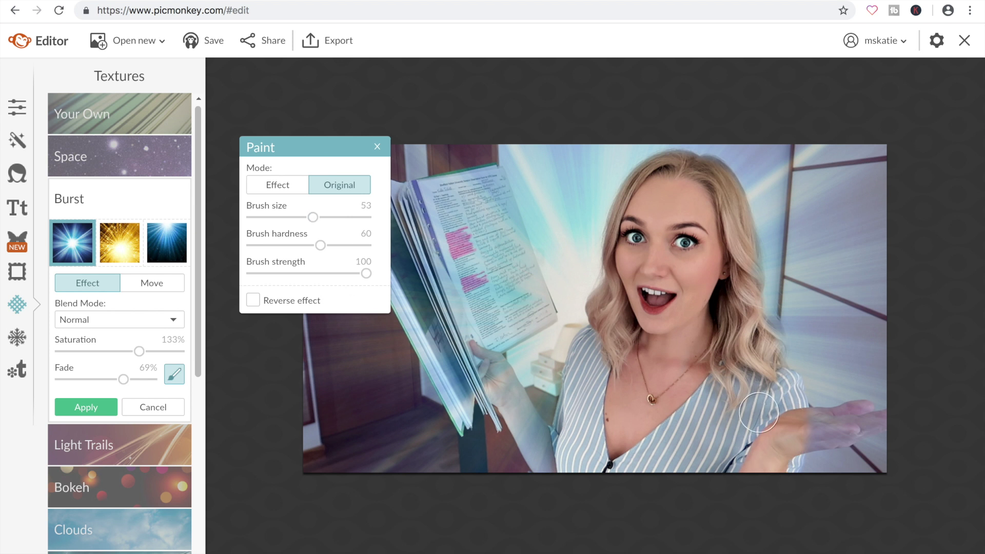
mouse_move(499, 193)
mouse_down()
mouse_move(497, 235)
mouse_move(431, 205)
mouse_move(454, 241)
mouse_up()
mouse_move(342, 149)
mouse_down()
mouse_move(320, 126)
mouse_move(267, 132)
mouse_up()
mouse_move(391, 209)
mouse_down()
mouse_move(431, 339)
mouse_move(477, 354)
mouse_up()
key(bracketleft)
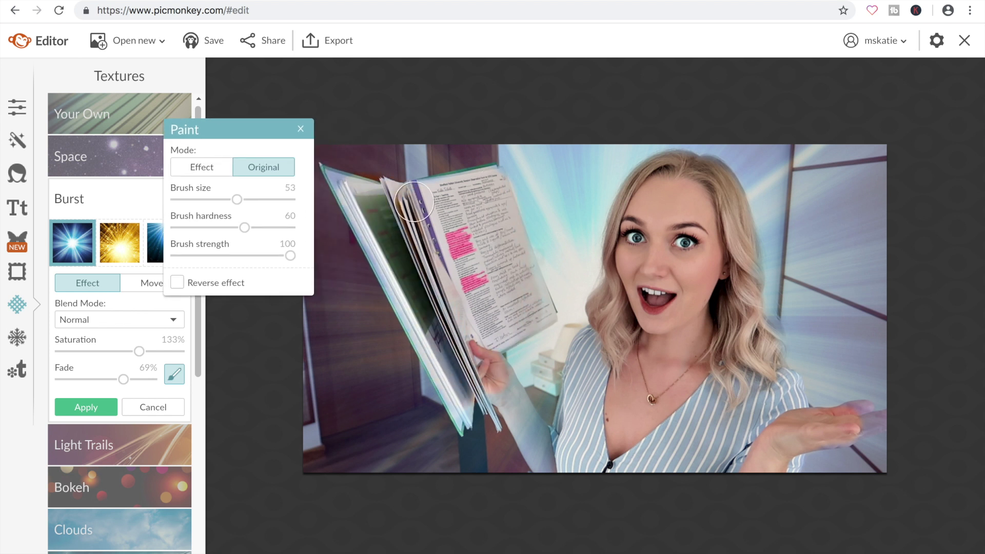
mouse_move(462, 410)
mouse_down()
mouse_move(553, 470)
mouse_move(507, 399)
mouse_move(555, 464)
mouse_up()
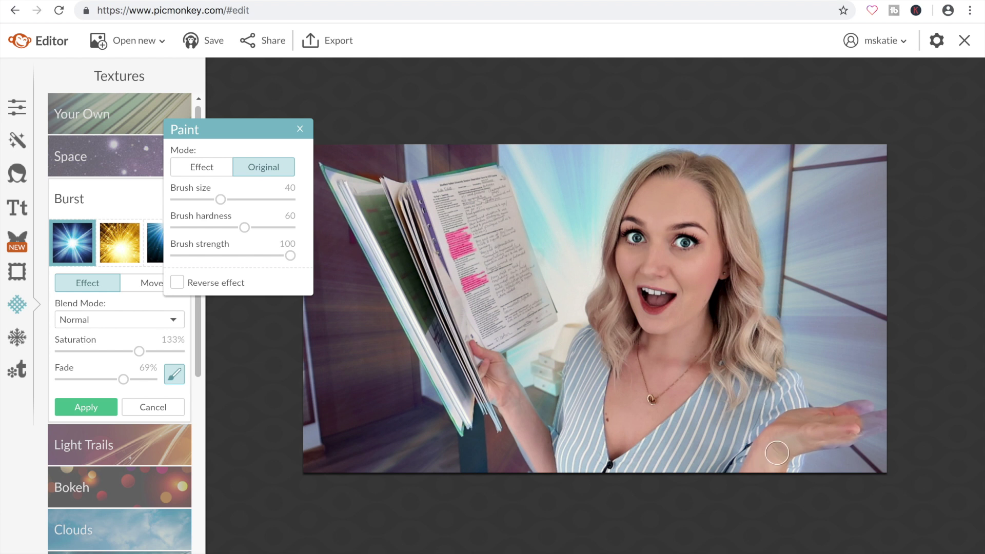
scroll(595, 308, up, 5)
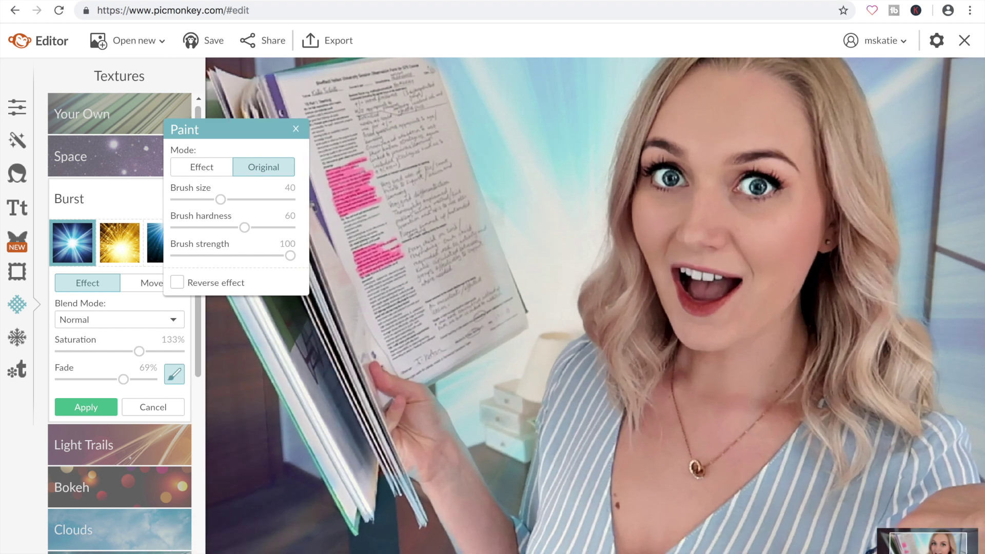
Step: Clear the burst tint from her fingers and hair edges, then switch to Effect mode at 57% fade
scroll(896, 268, right, 5)
scroll(946, 450, down, 3)
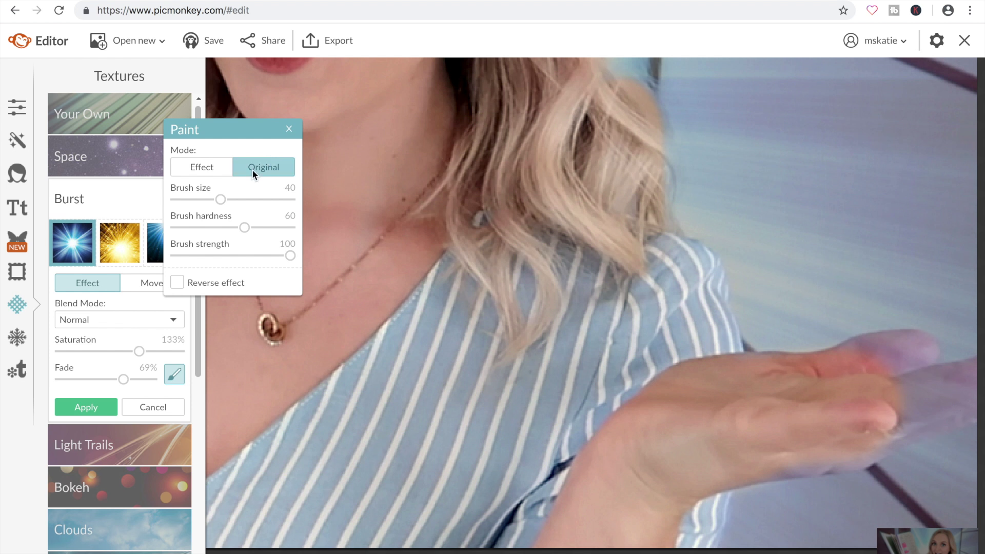
mouse_move(762, 365)
mouse_down()
mouse_move(970, 387)
mouse_move(886, 346)
mouse_move(905, 354)
mouse_up()
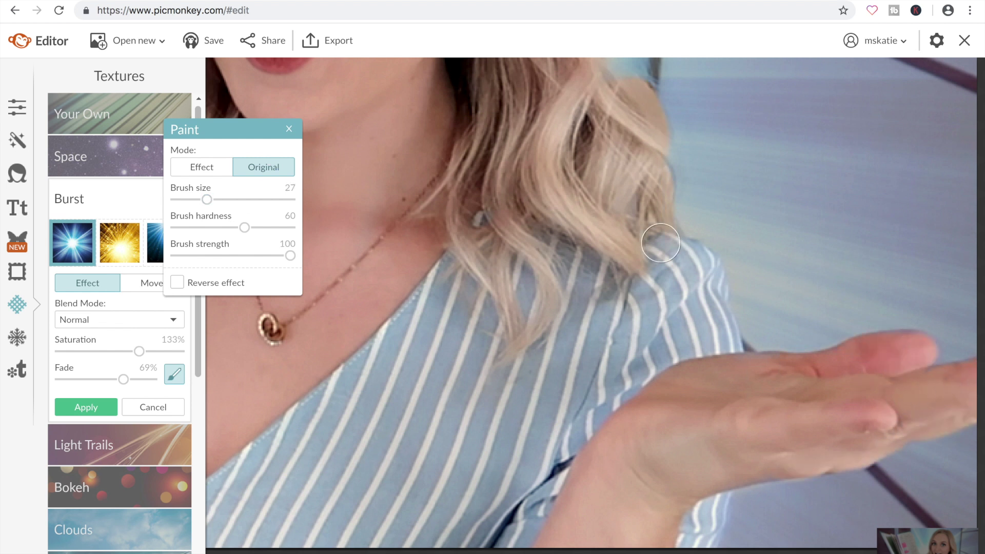
scroll(599, 531, up, 7)
scroll(600, 531, left, 2)
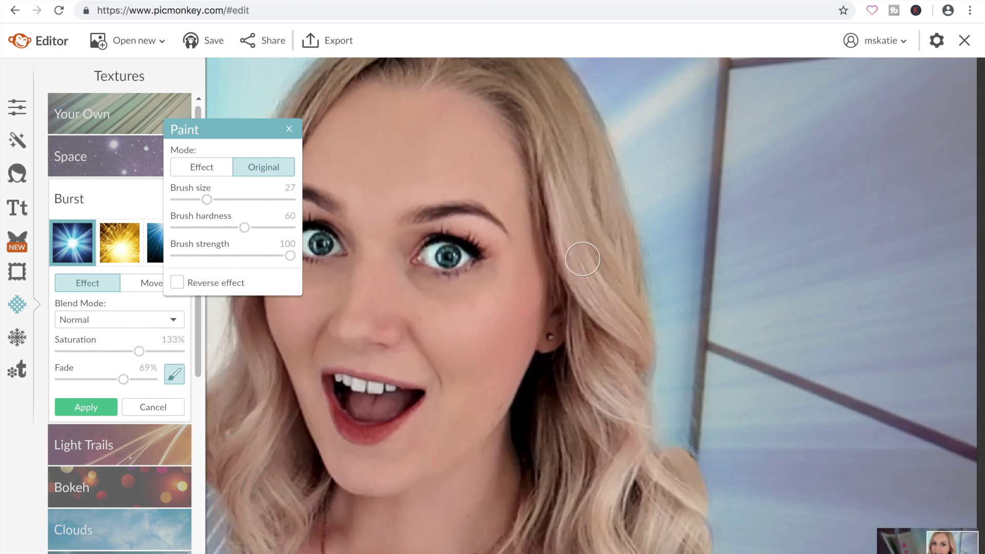
mouse_move(626, 254)
mouse_down()
mouse_move(635, 322)
mouse_move(625, 426)
mouse_move(629, 212)
mouse_move(624, 234)
mouse_move(604, 163)
mouse_move(634, 274)
mouse_move(626, 382)
mouse_move(632, 439)
mouse_move(647, 460)
mouse_up()
scroll(646, 461, down, 2)
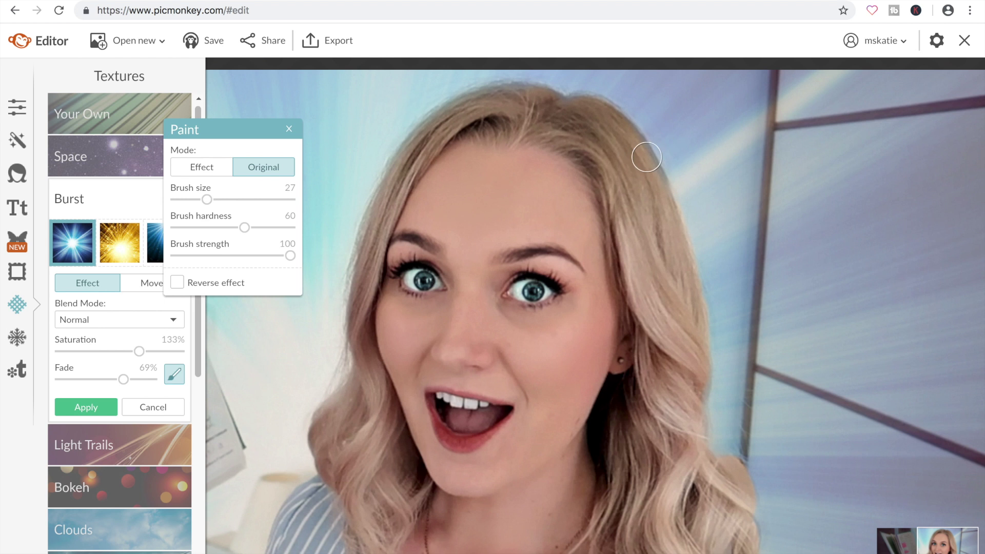
drag(643, 163, 627, 140)
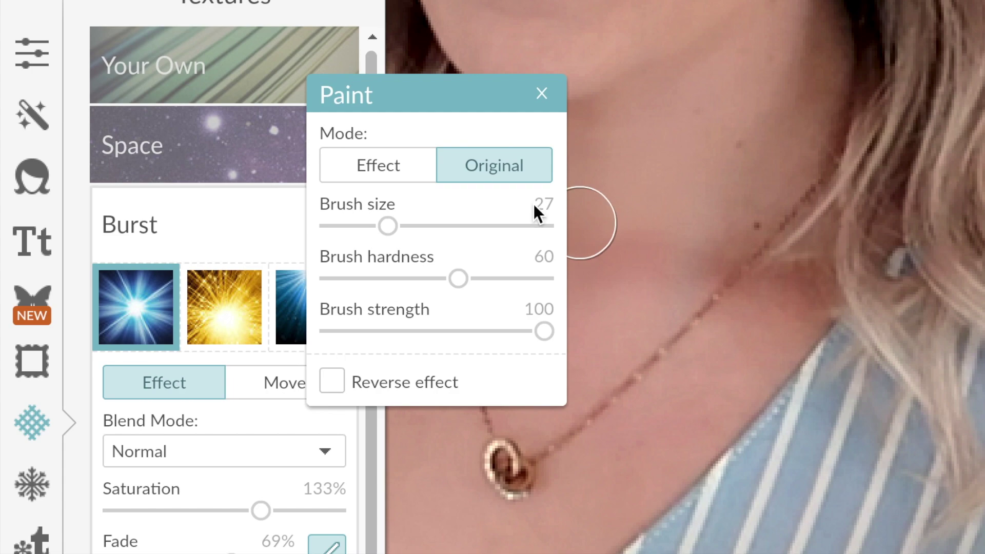
click(408, 171)
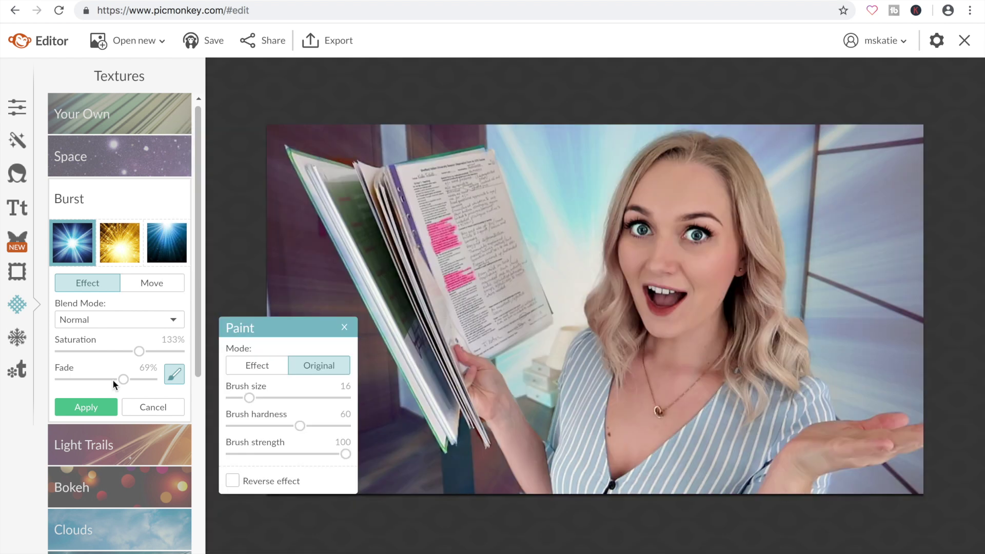
click(113, 380)
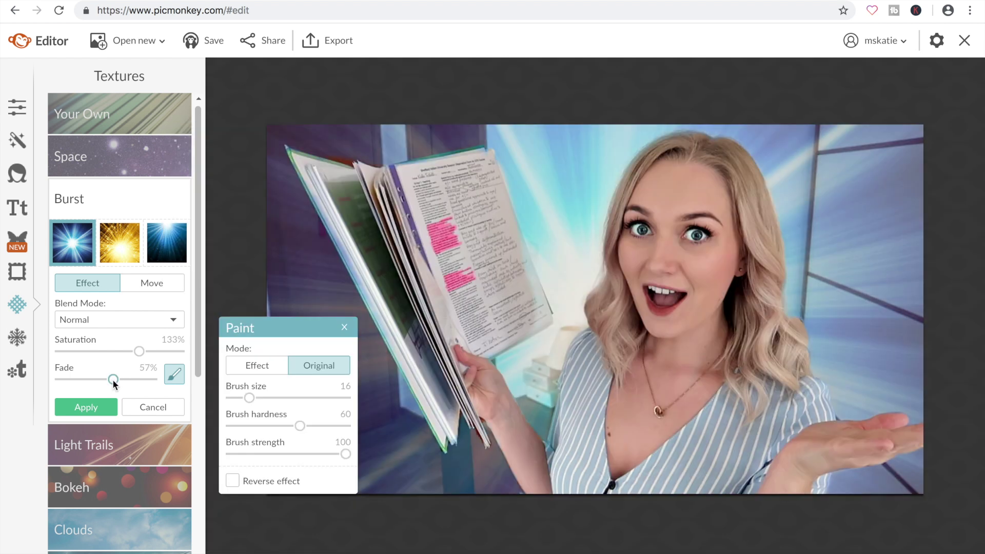
Step: Settle the Burst texture at about 51% fade with raised saturation and apply it
drag(97, 377, 87, 379)
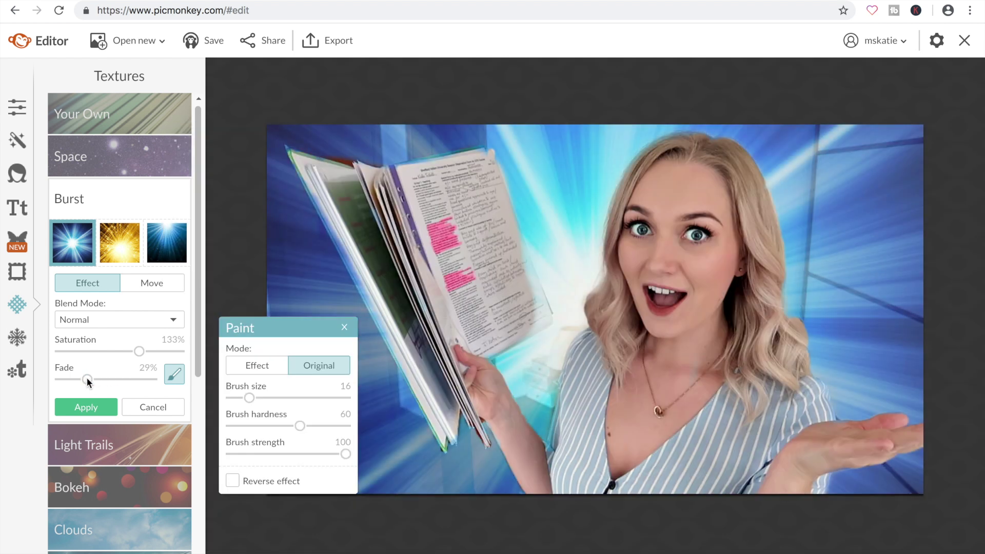
click(59, 378)
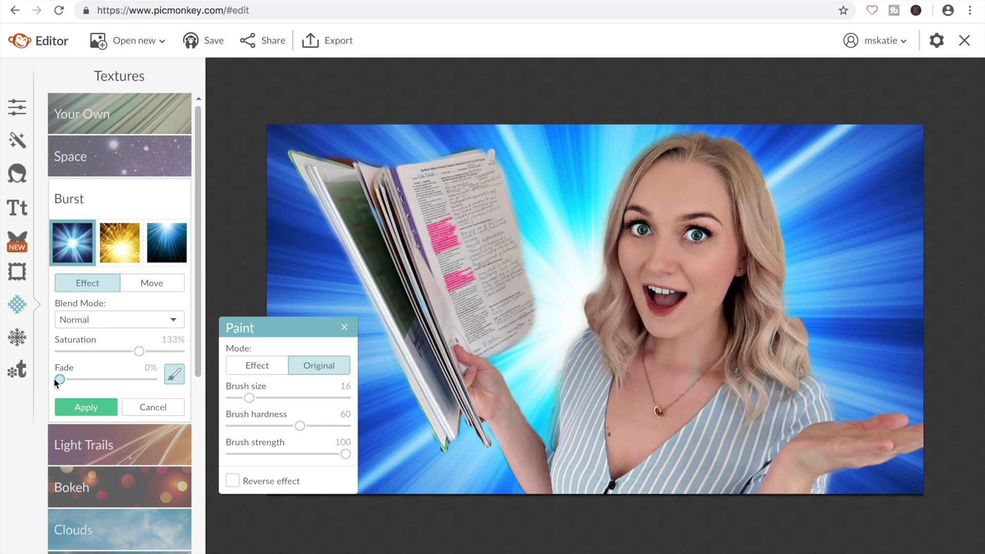
mouse_move(132, 353)
mouse_down()
mouse_move(67, 364)
mouse_move(181, 367)
mouse_move(133, 362)
mouse_up()
drag(61, 379, 110, 380)
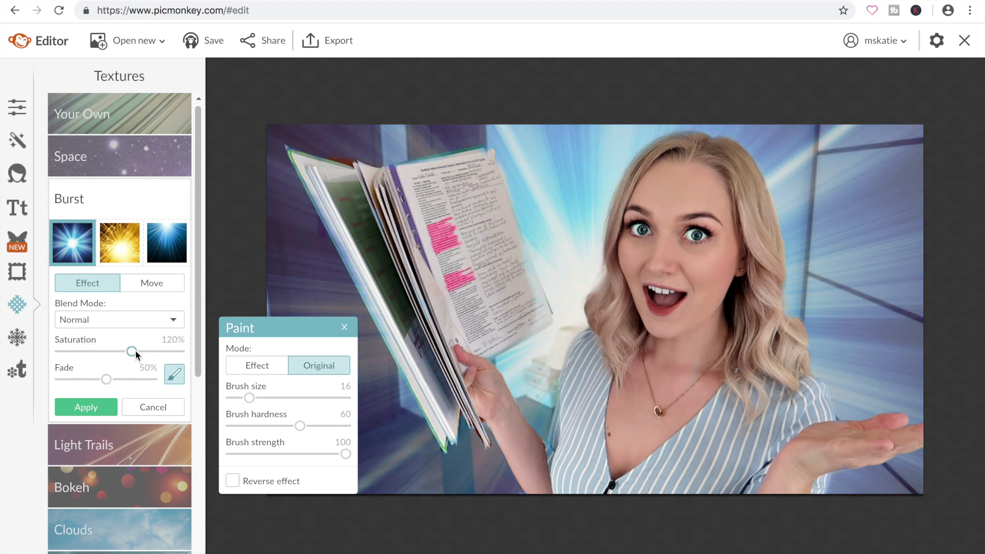
drag(111, 379, 105, 380)
click(85, 407)
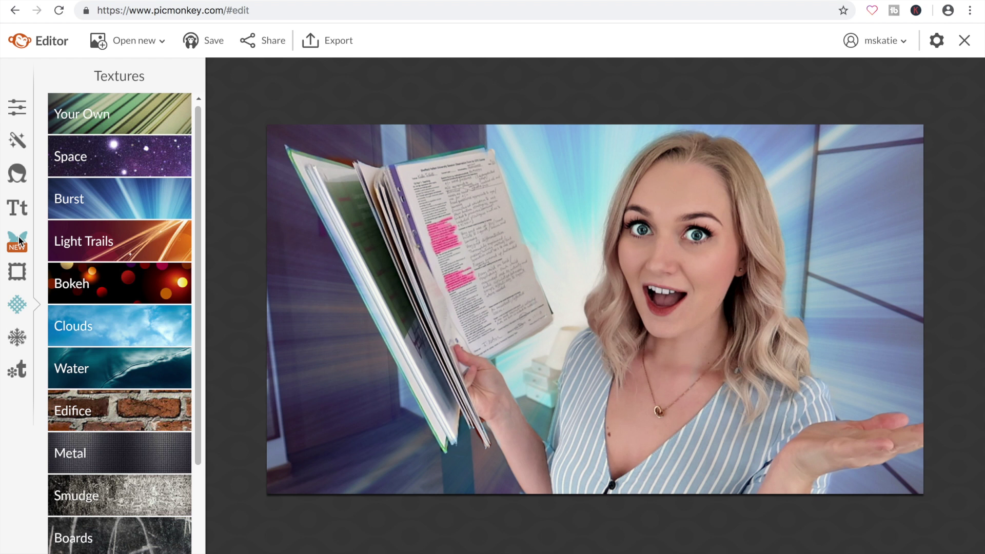
Step: Add a white Geometric rectangle over the book and stretch it into a wide strip
click(18, 240)
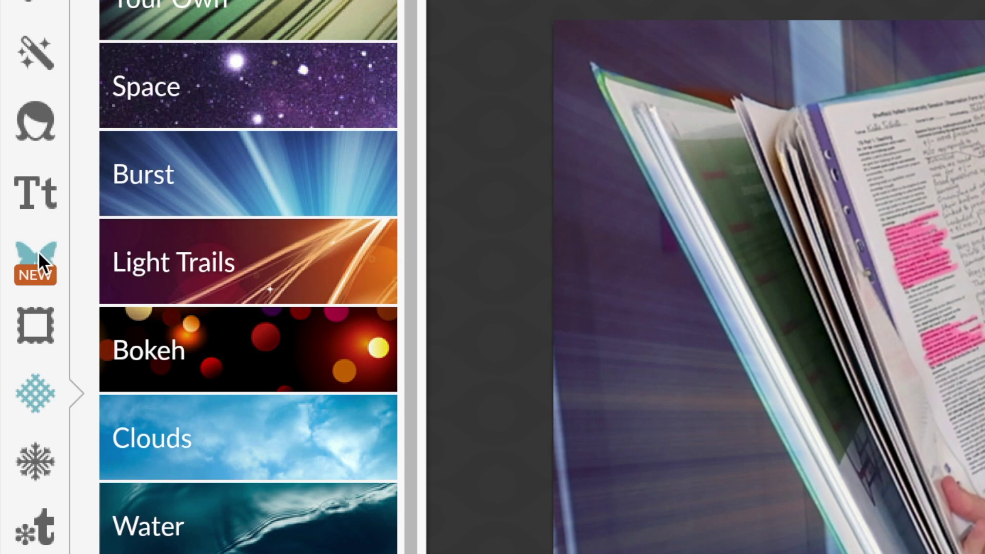
click(19, 236)
click(220, 113)
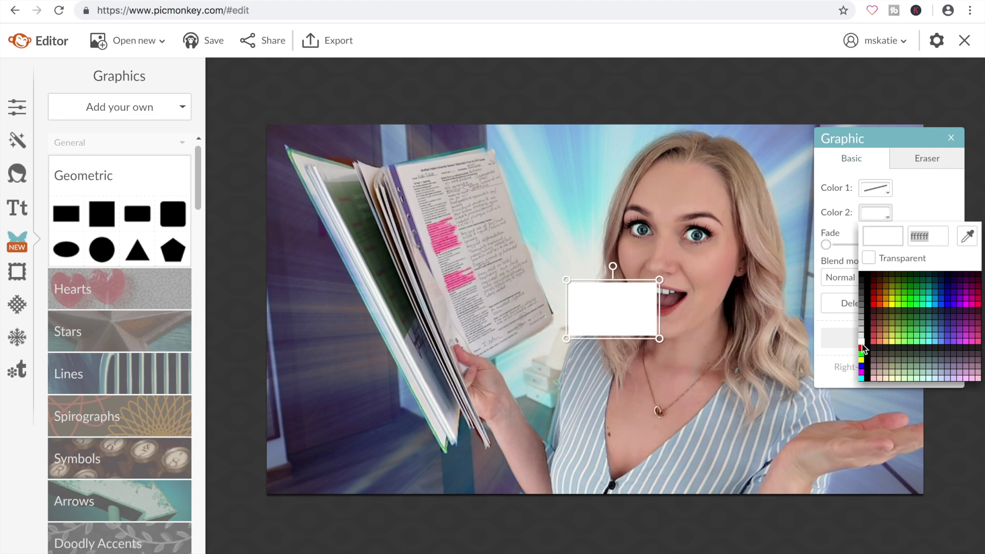
click(659, 319)
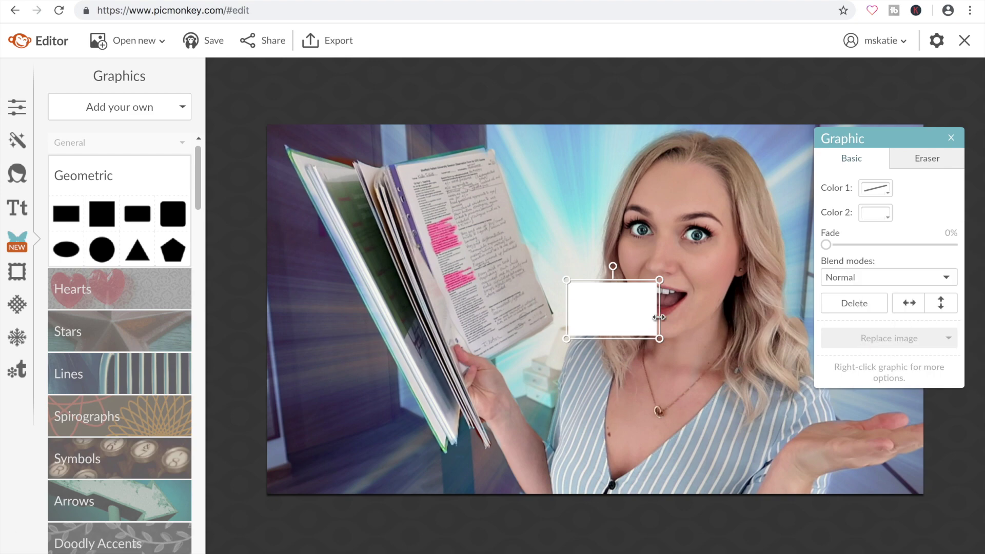
drag(636, 318, 390, 231)
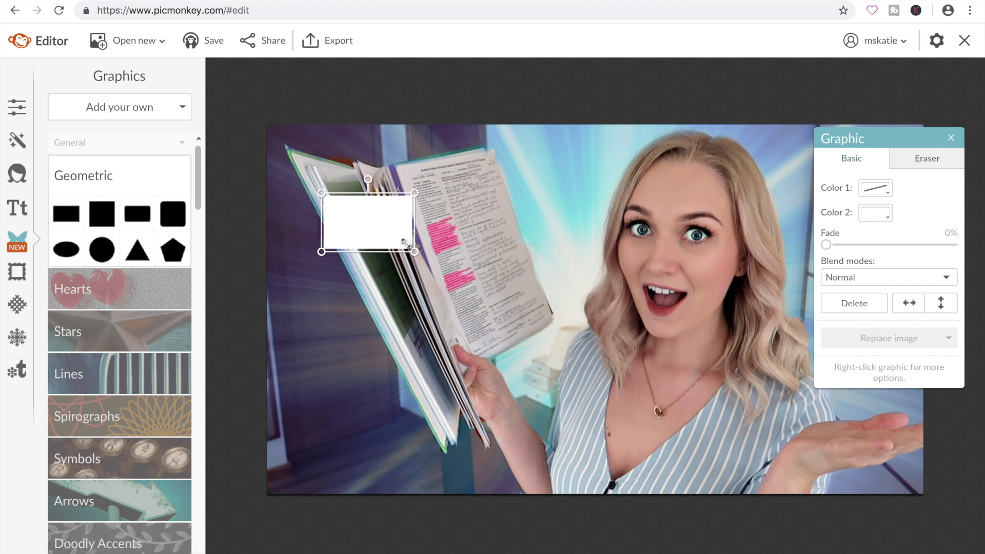
drag(416, 253, 516, 262)
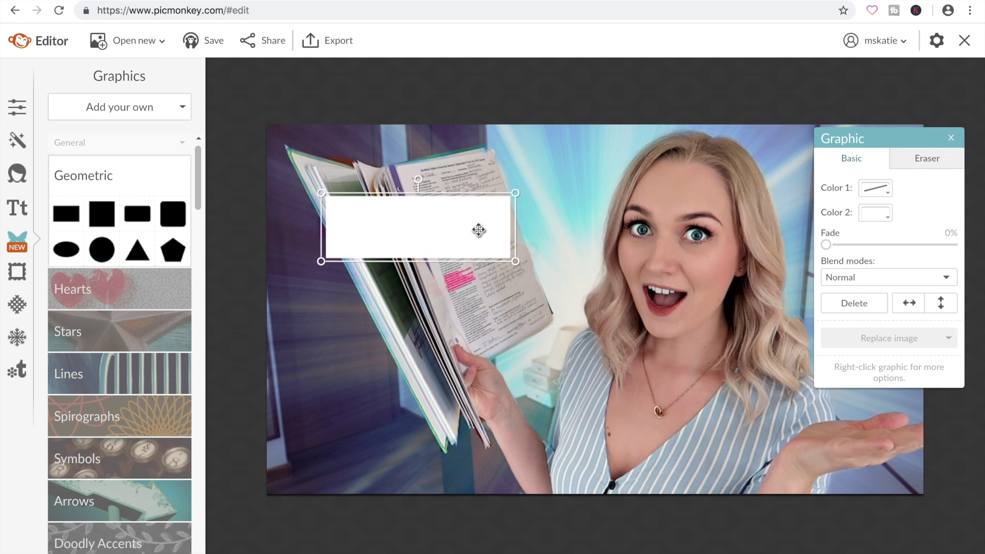
Step: Duplicate the strip twice, stacking the copies below with slight opposite tilts
right_click(477, 229)
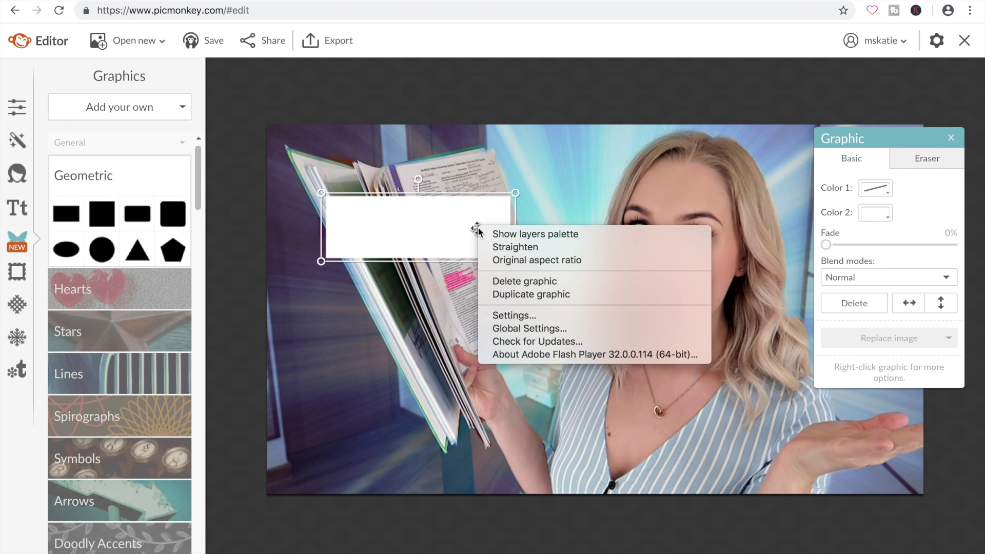
click(519, 293)
drag(469, 240, 467, 325)
drag(428, 277, 426, 279)
right_click(487, 332)
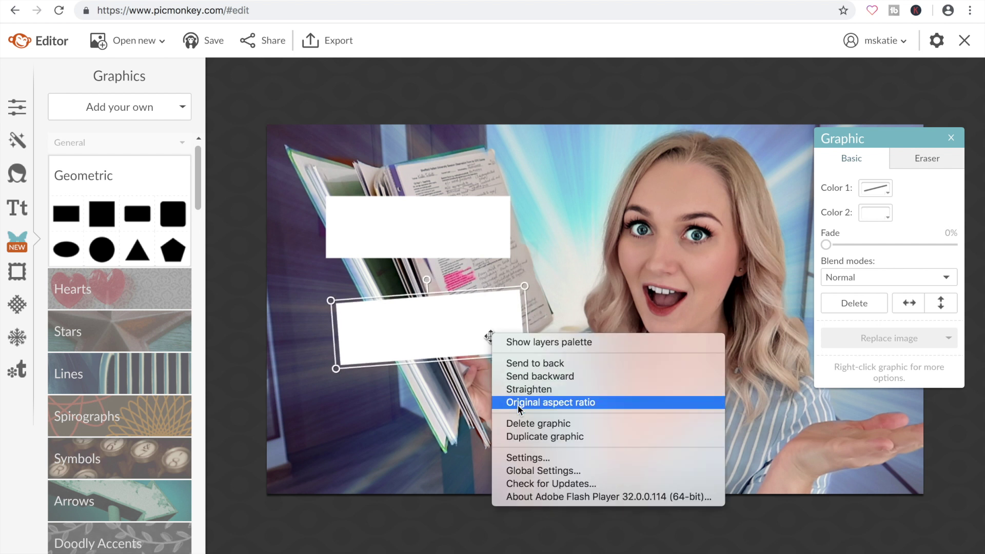
click(539, 436)
drag(491, 336, 470, 433)
drag(419, 370, 429, 371)
drag(482, 429, 479, 432)
click(585, 275)
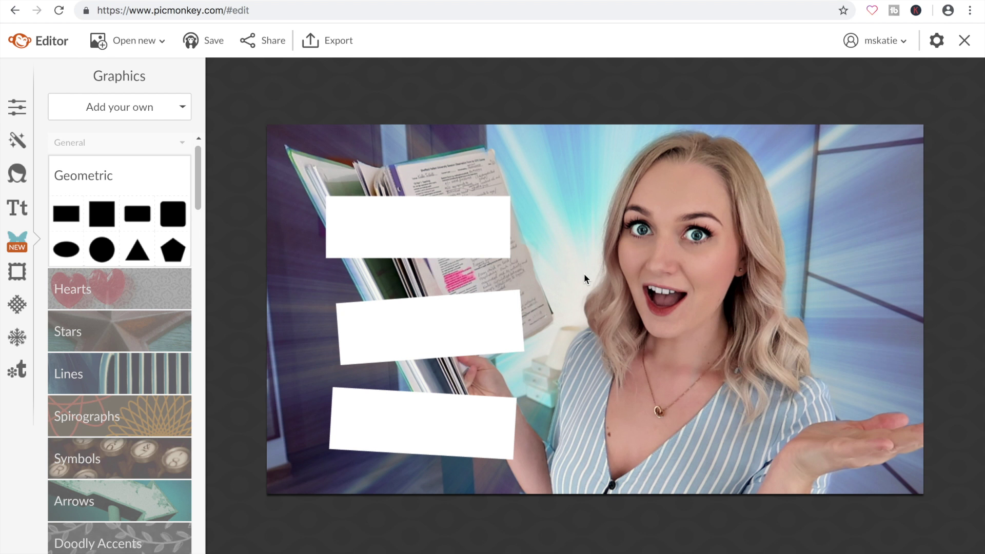
Step: Make the top, middle and bottom white strips semi-transparent
click(505, 234)
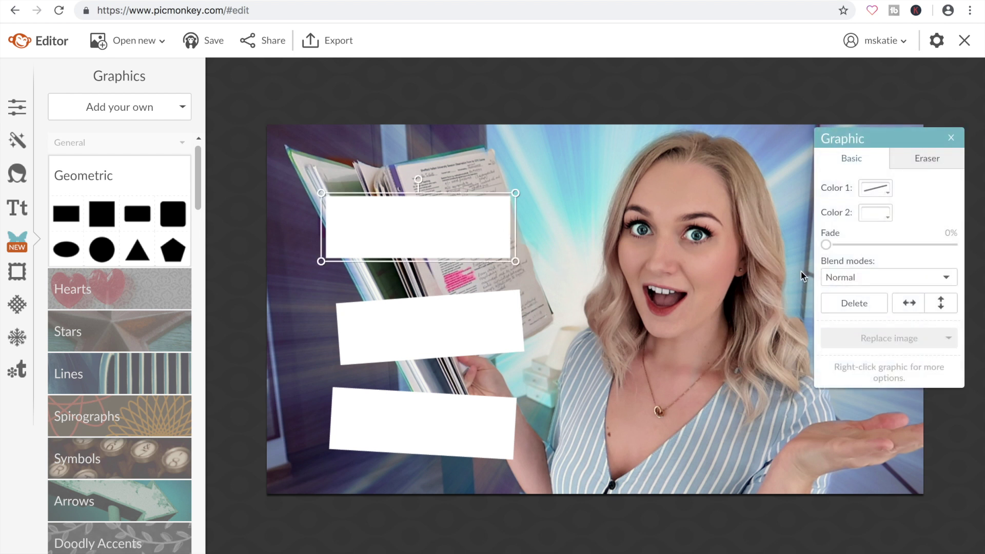
click(838, 245)
click(521, 307)
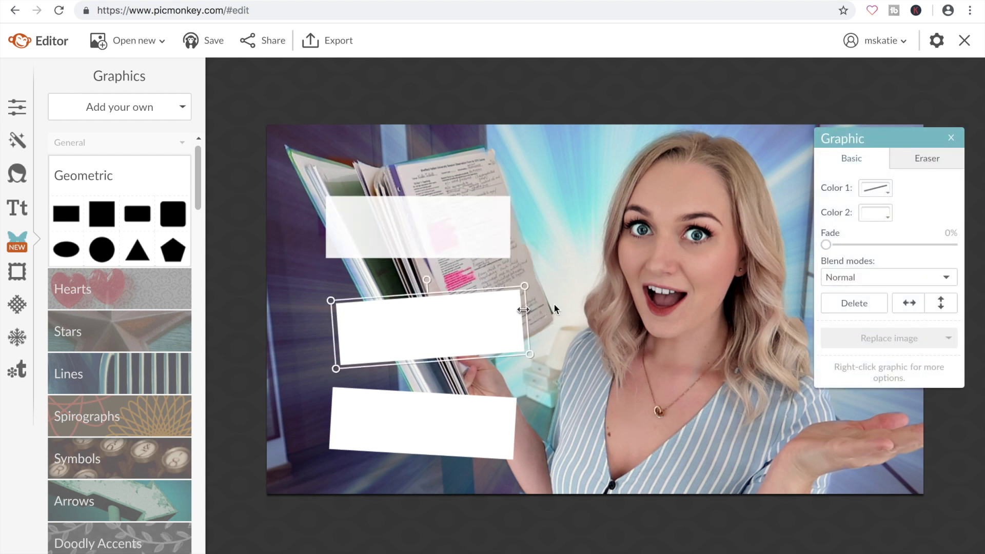
click(838, 245)
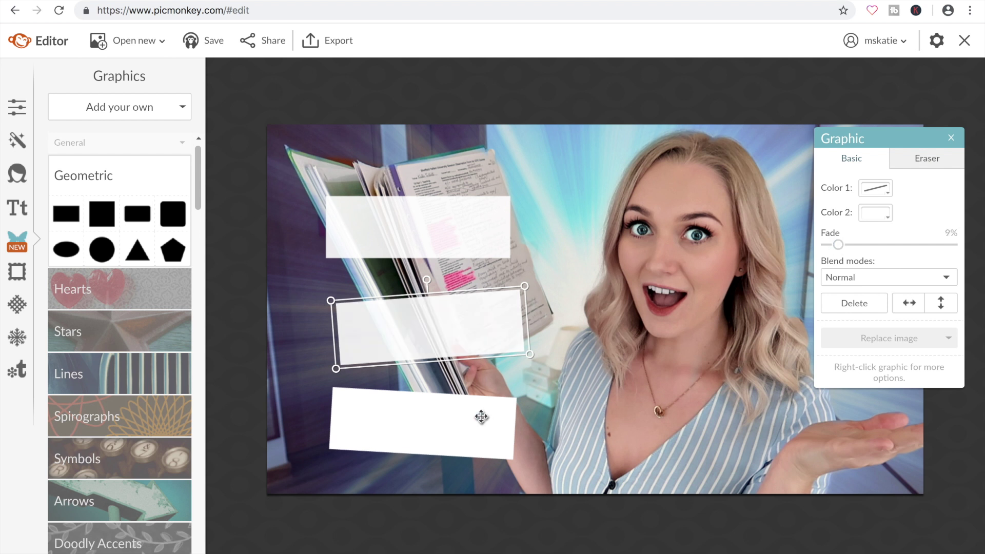
click(479, 414)
click(838, 244)
click(447, 129)
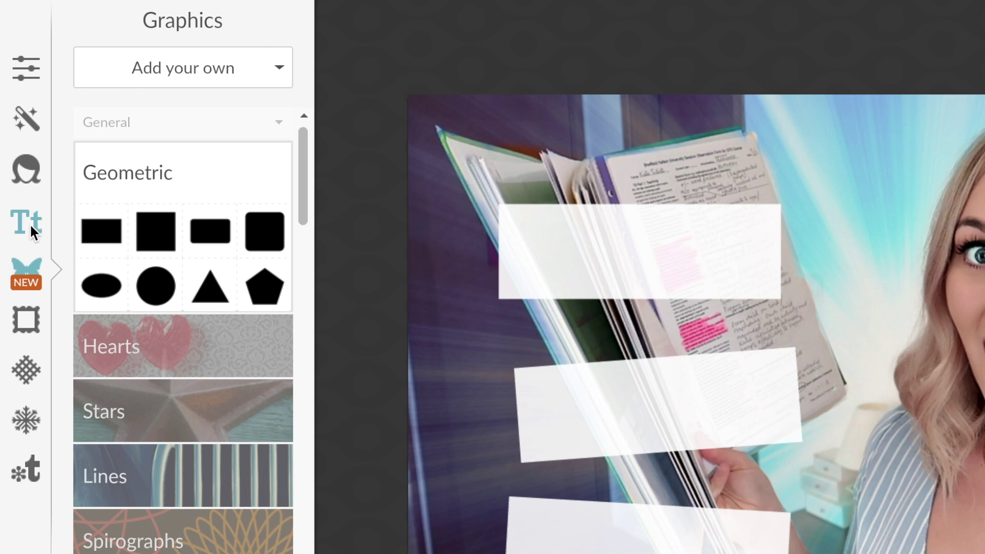
click(31, 227)
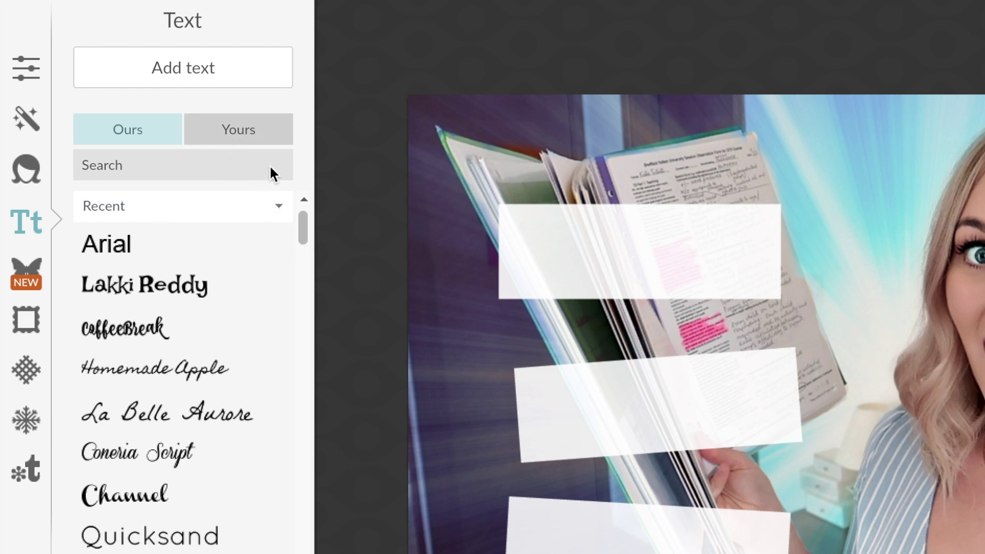
Step: Add an Arial text box reading 'FIRST' onto the top strip
click(248, 131)
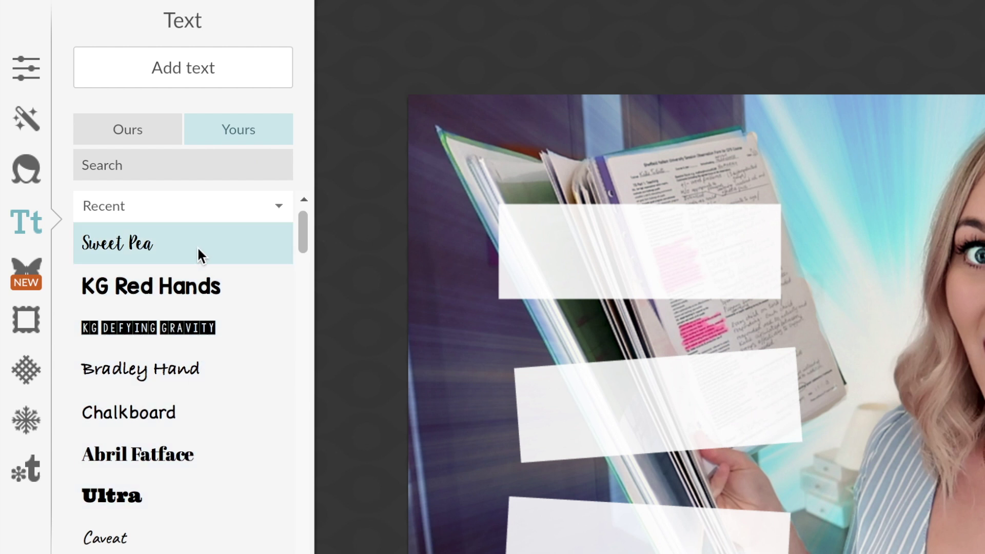
click(134, 133)
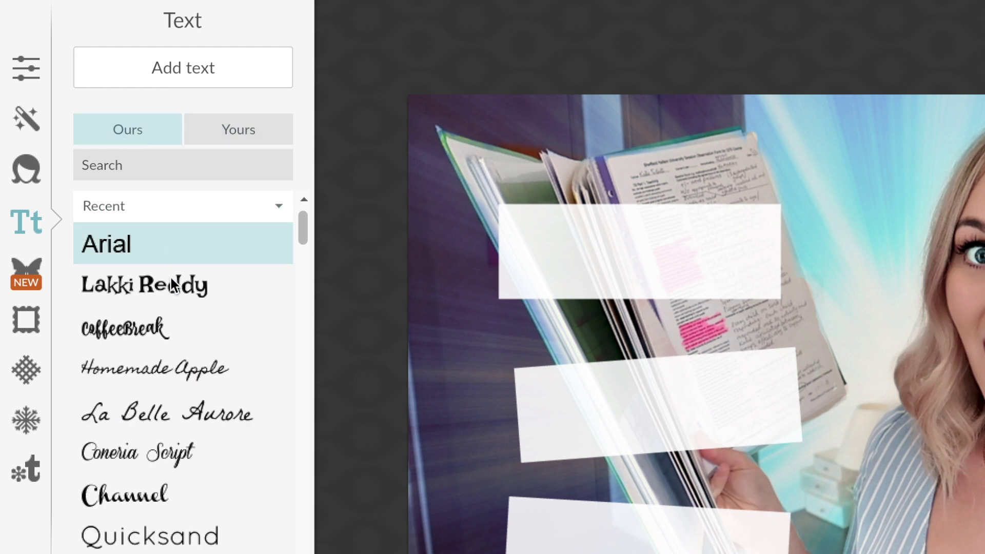
click(147, 242)
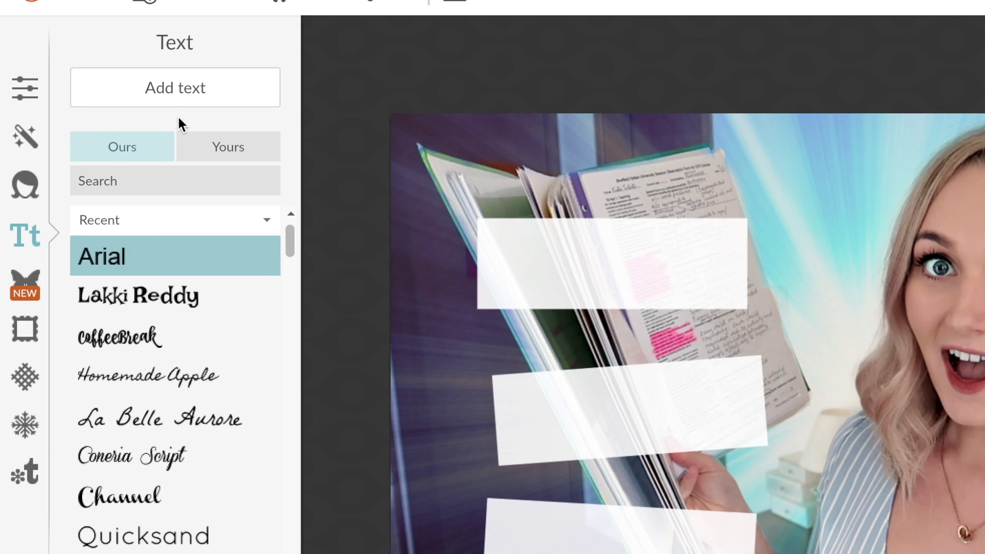
drag(980, 368, 719, 262)
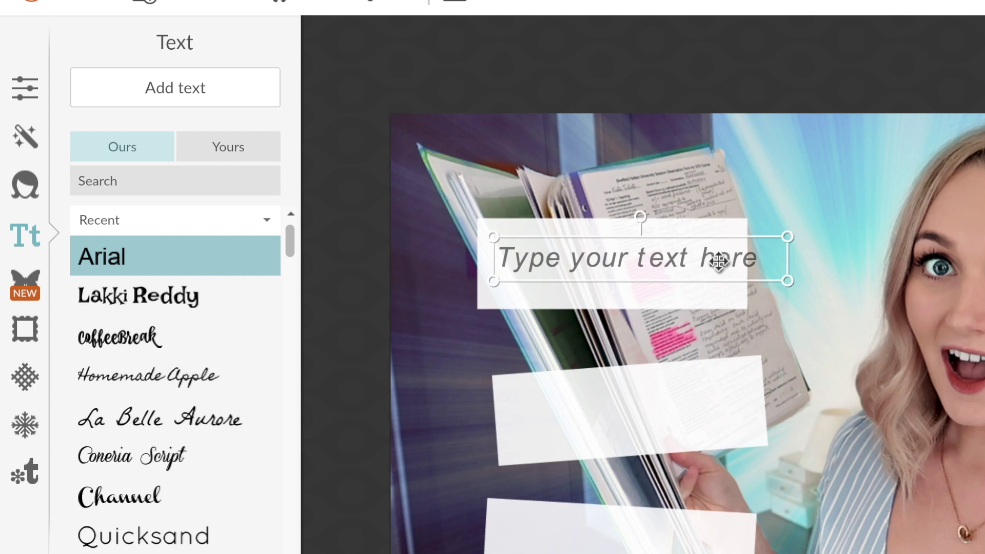
click(653, 263)
text(FI)
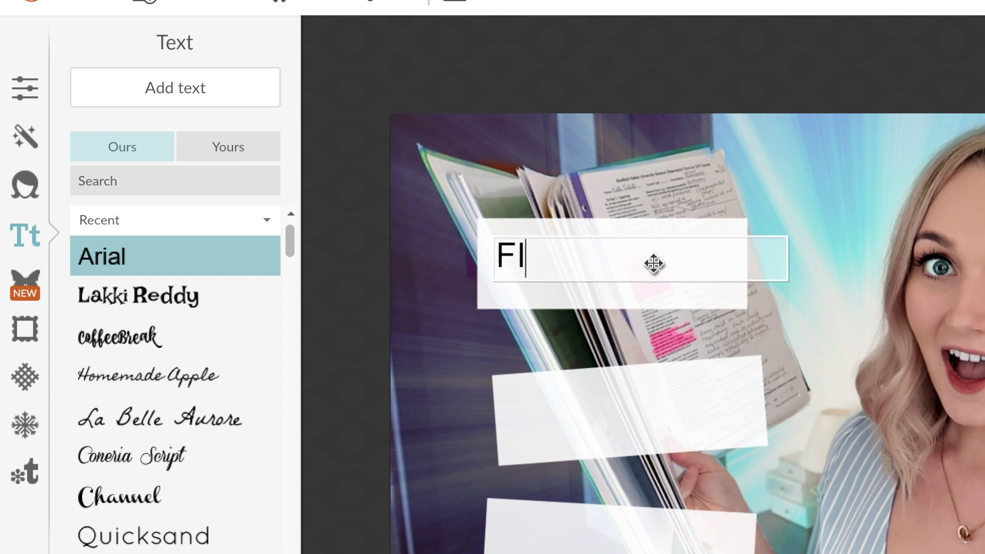
text(RST)
double_click(556, 257)
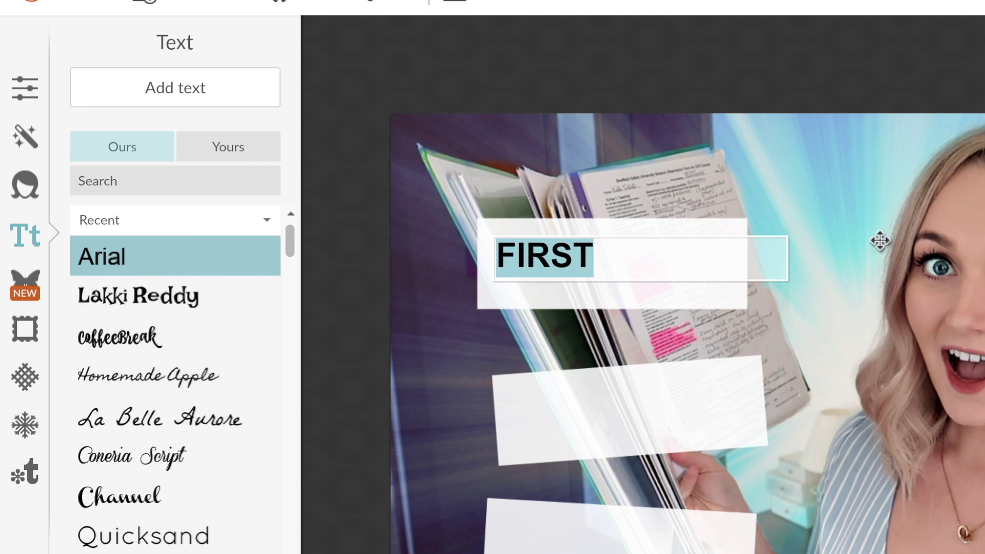
click(752, 260)
click(762, 311)
Step: Enlarge FIRST to size 124 and nudge it into place on the top strip
drag(787, 277, 984, 325)
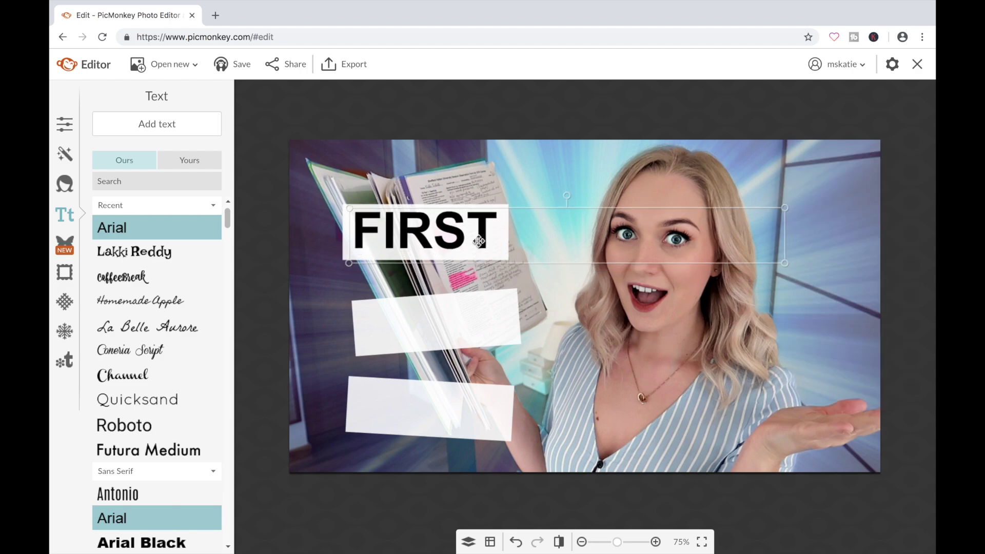
double_click(480, 240)
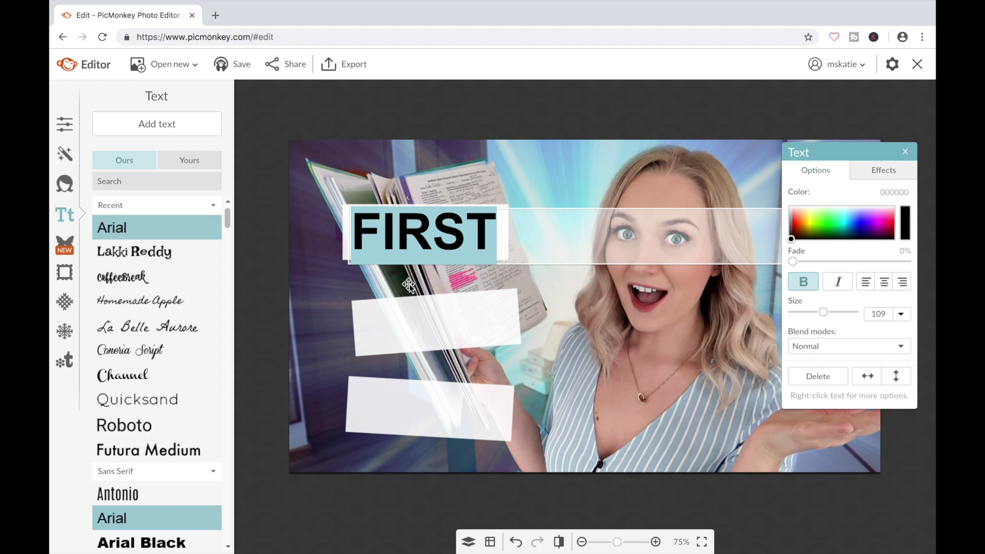
click(662, 297)
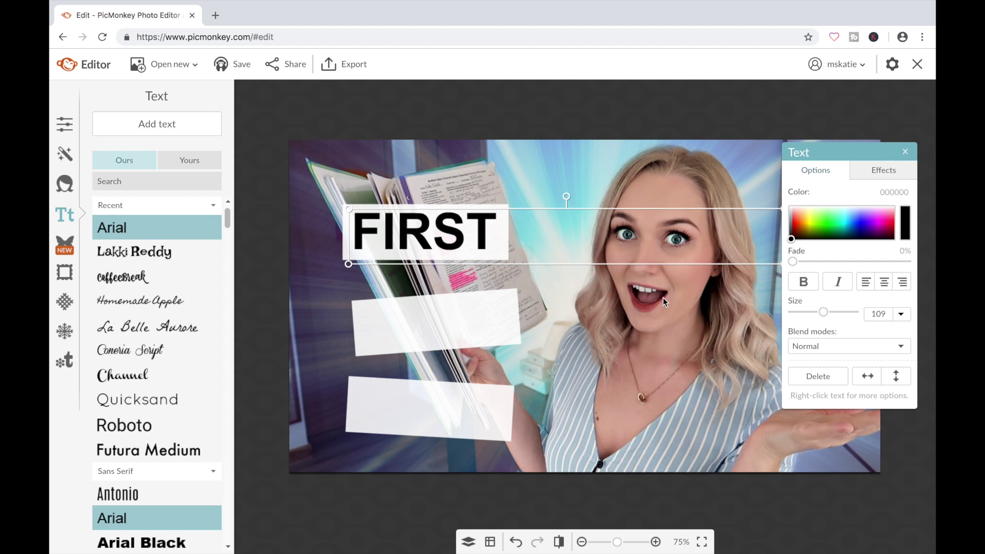
click(581, 541)
click(581, 541)
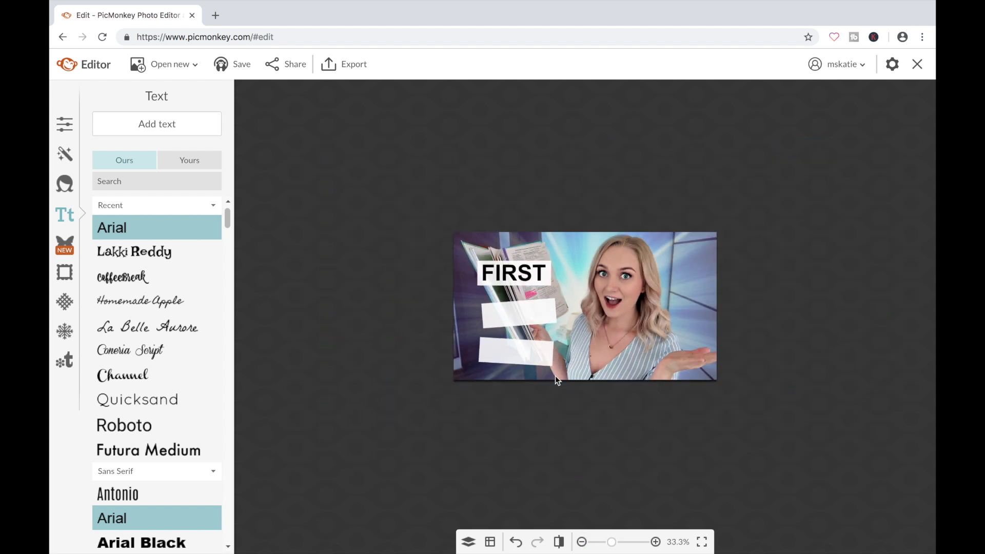
click(533, 271)
drag(672, 289, 699, 290)
drag(538, 280, 535, 279)
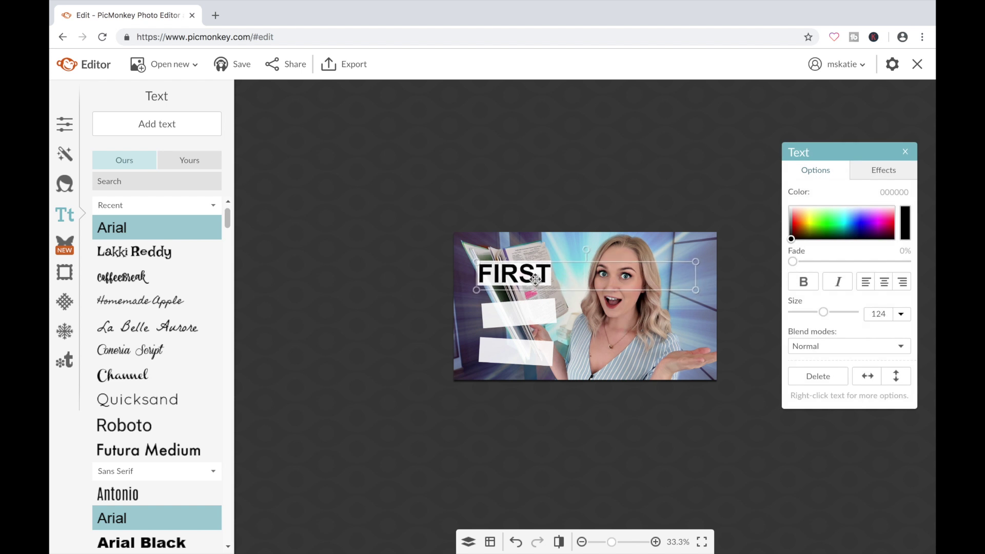
double_click(535, 279)
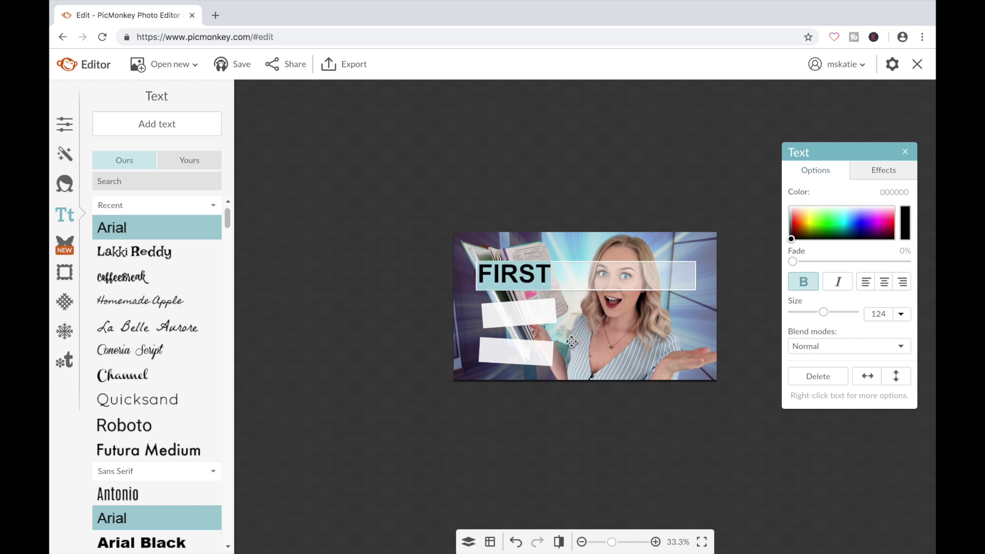
click(656, 542)
click(656, 542)
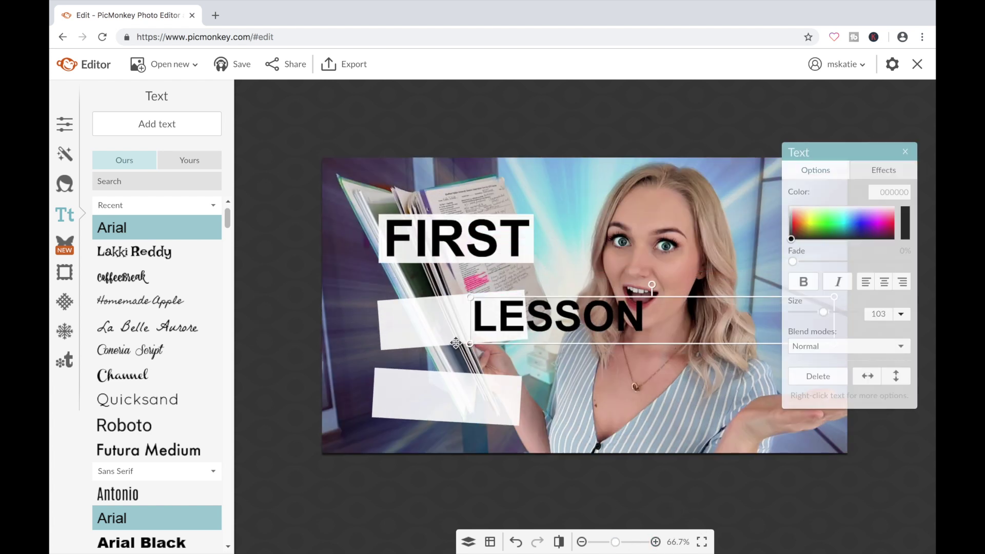
Step: Duplicate the LESSON text as OBSERVATIONS and fit it onto the bottom strip
click(477, 292)
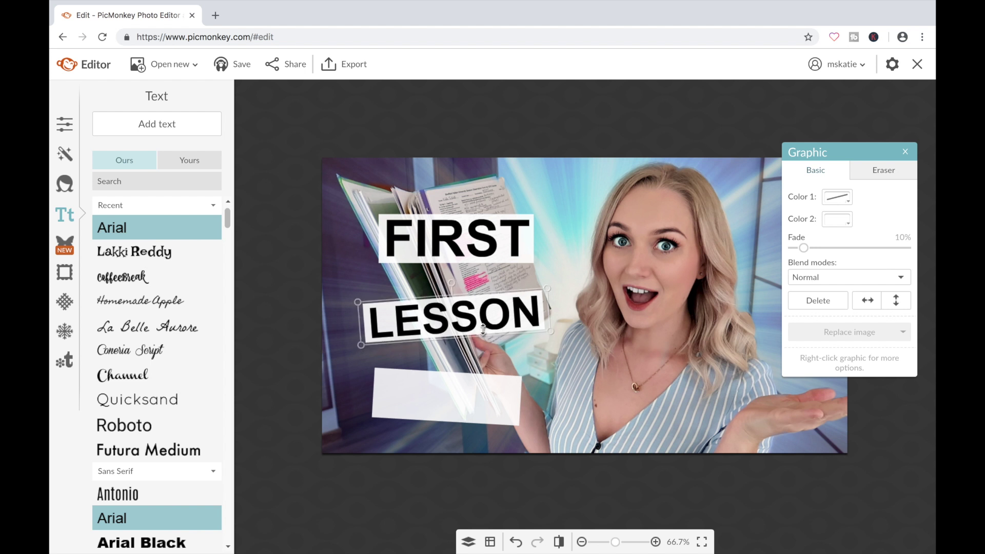
click(477, 307)
right_click(471, 319)
click(503, 370)
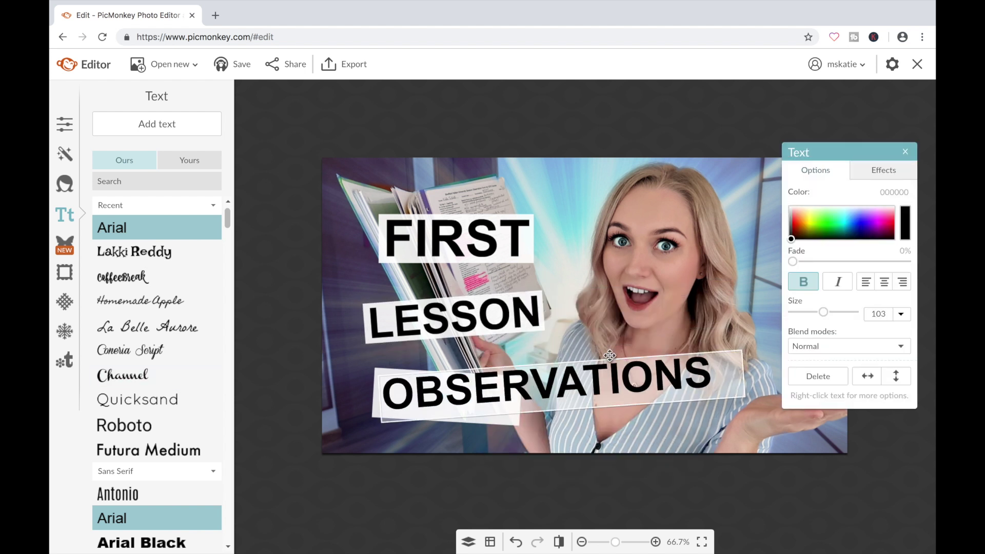
drag(610, 355, 569, 413)
Step: Shift LESSON down-right, move FIRST and its strip down, and shorten that strip
click(575, 412)
click(456, 318)
drag(456, 319, 464, 323)
drag(462, 242, 465, 252)
click(518, 273)
drag(518, 272, 519, 269)
click(560, 500)
Step: Preview the whole three-line FIRST LESSON OBSERVATIONS title zoomed out, then zoom back in
click(582, 542)
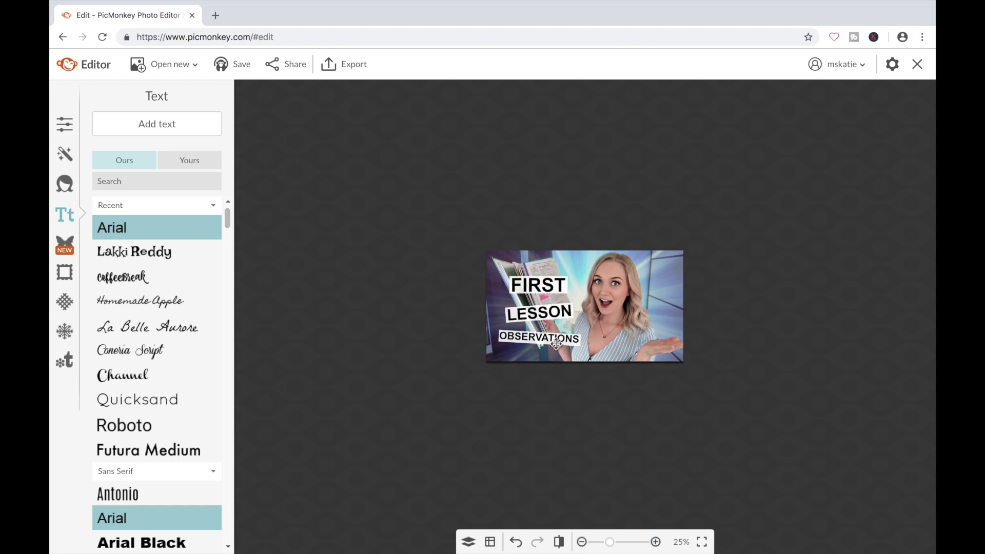
click(656, 542)
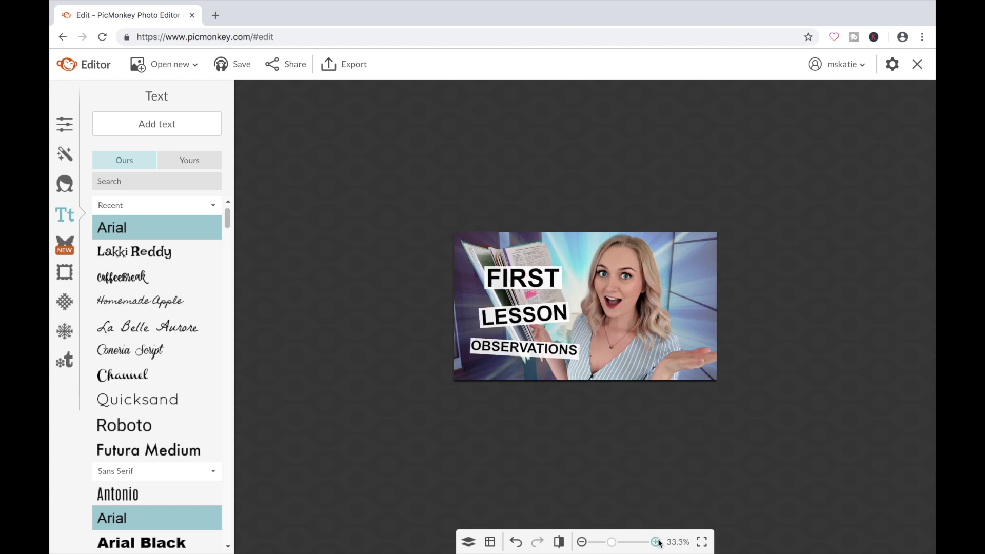
click(535, 401)
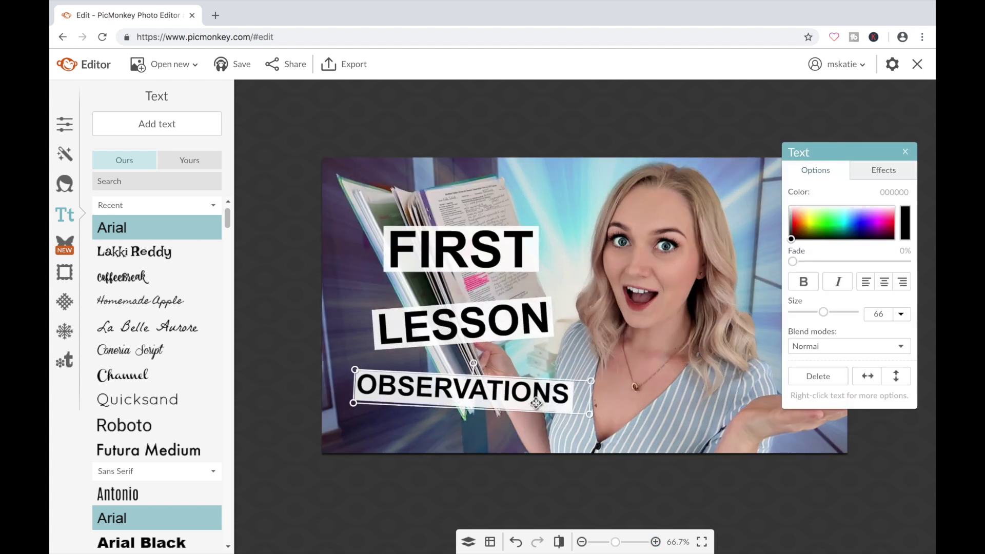
click(515, 443)
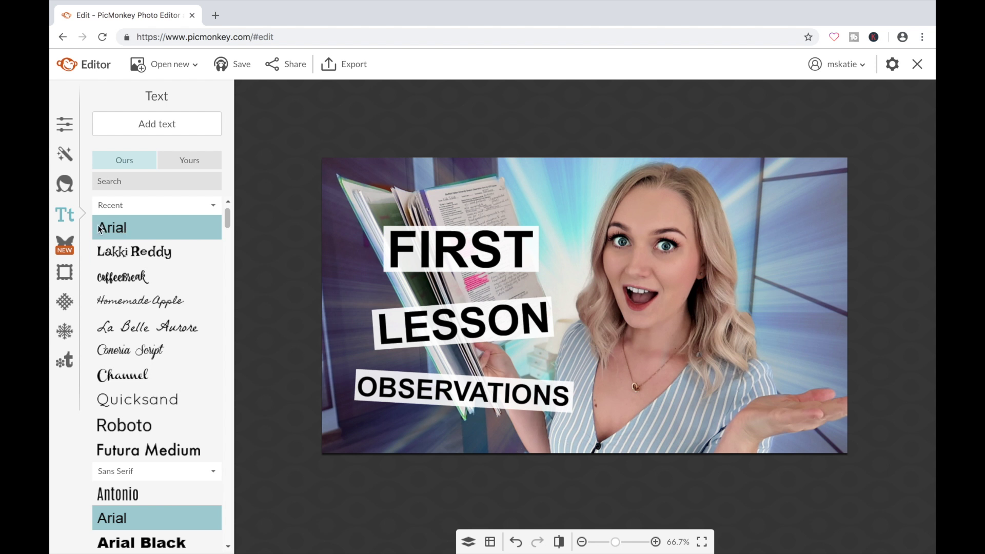
click(66, 242)
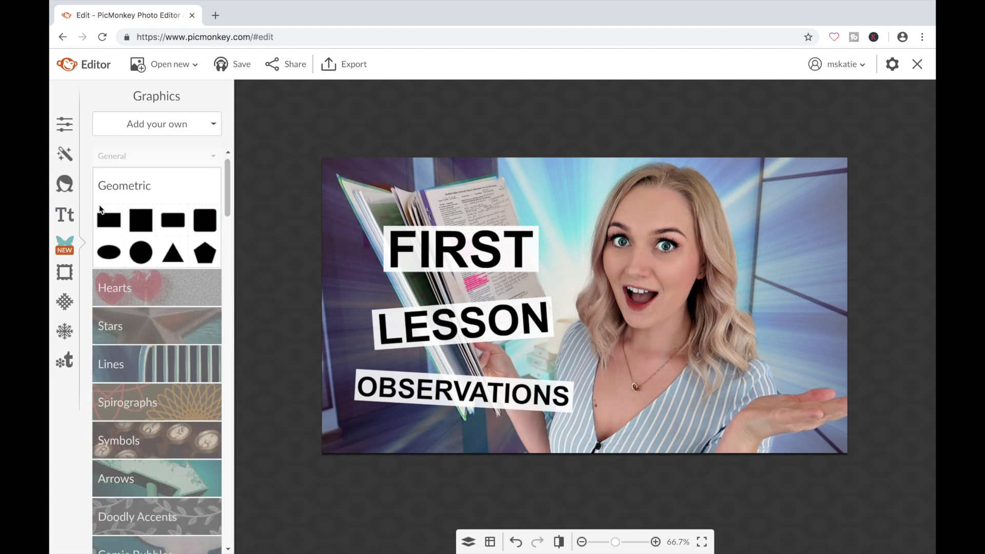
Step: Place the hashtag lightbulb logo from the My Hub saved images onto the thumbnail
click(189, 132)
click(178, 166)
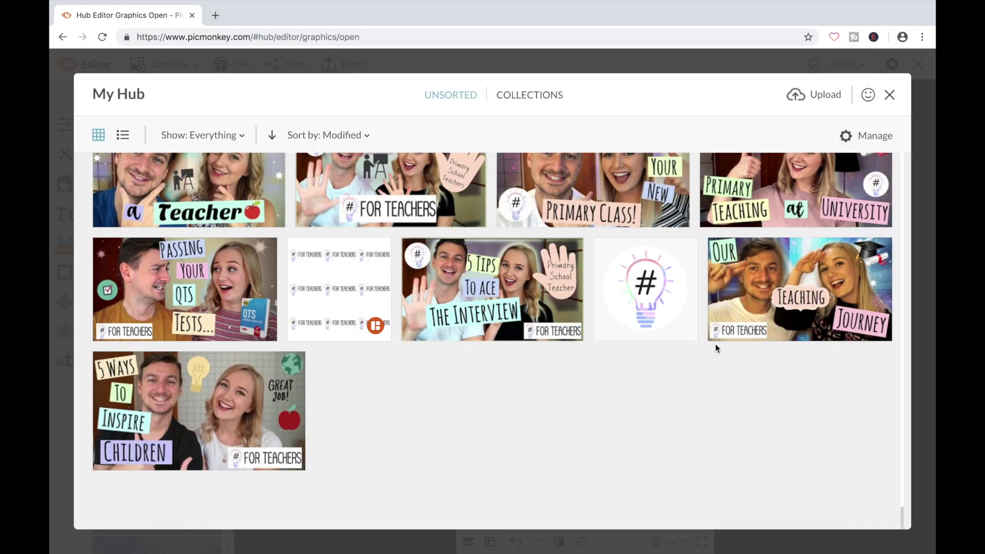
click(644, 270)
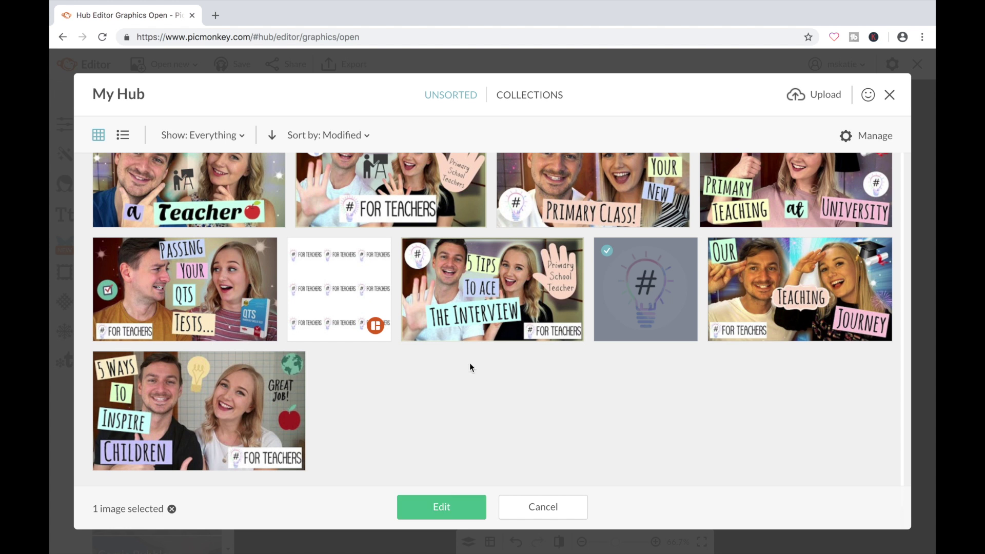
key(Return)
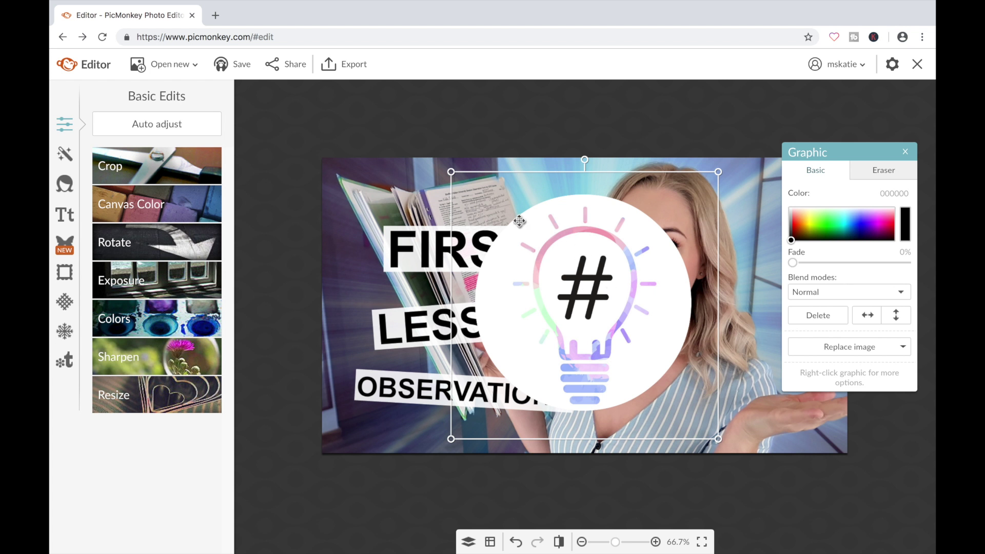
Step: Shrink the lightbulb logo and position it in the thumbnail's upper-right corner
drag(447, 167, 616, 336)
drag(684, 408, 812, 240)
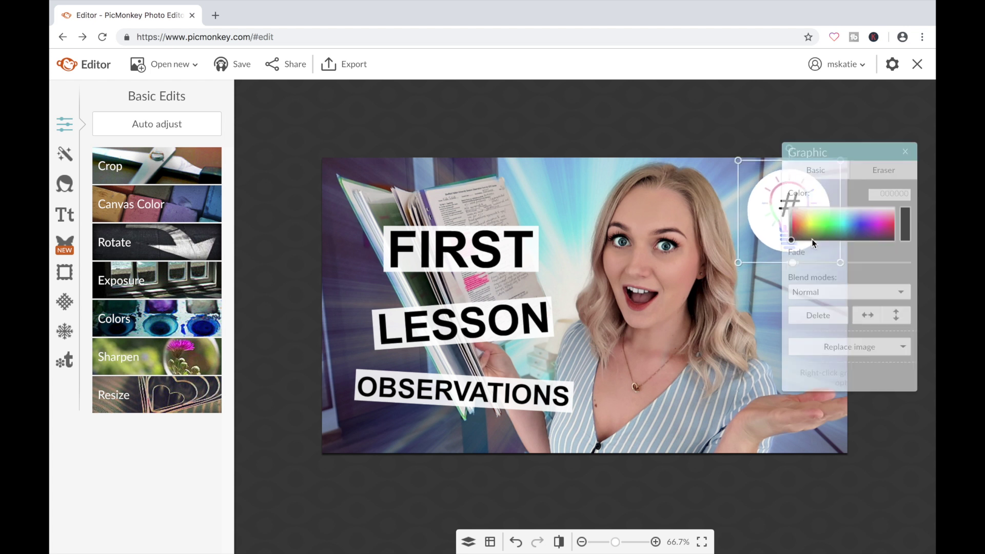
click(663, 194)
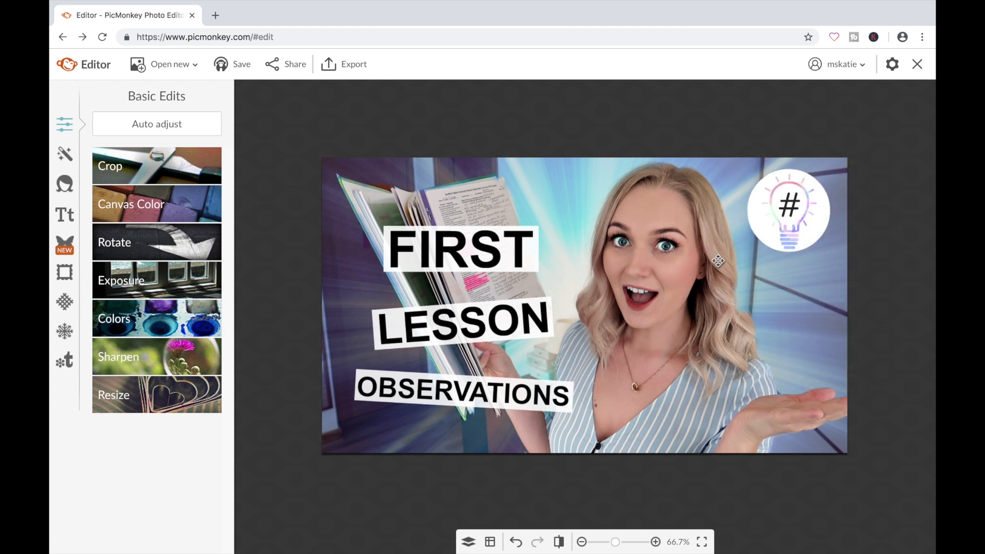
drag(794, 219, 563, 210)
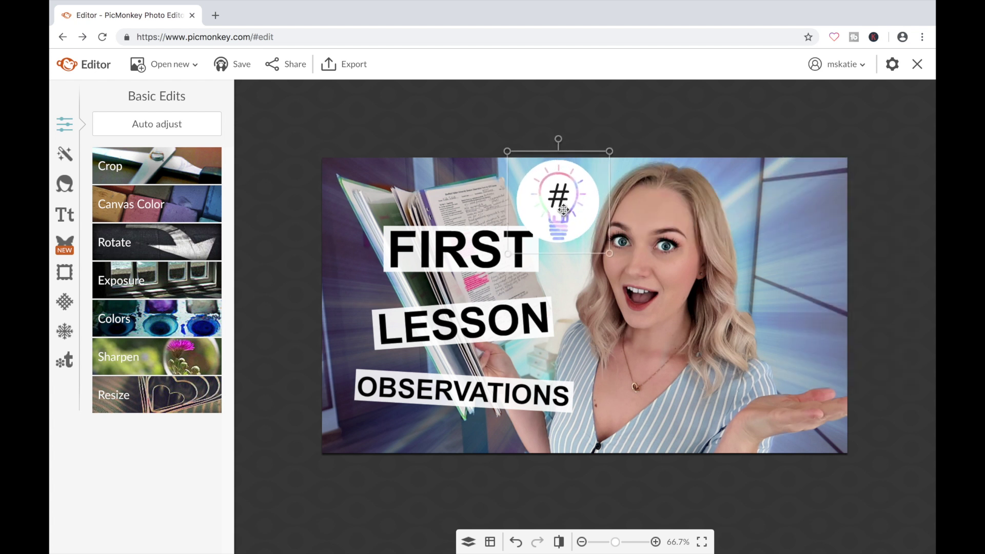
drag(610, 253, 589, 233)
drag(564, 198, 814, 211)
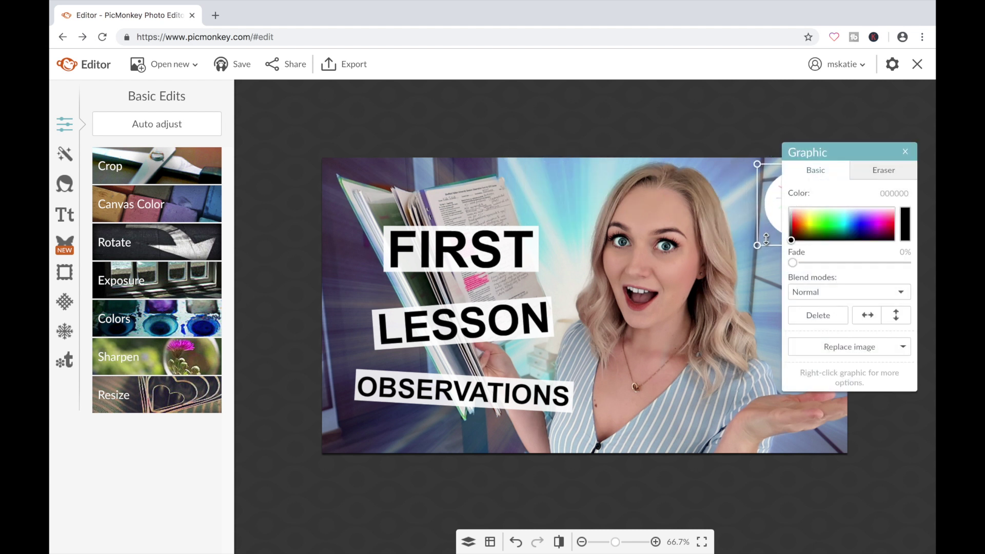
drag(757, 243, 726, 277)
drag(753, 224, 762, 219)
click(681, 192)
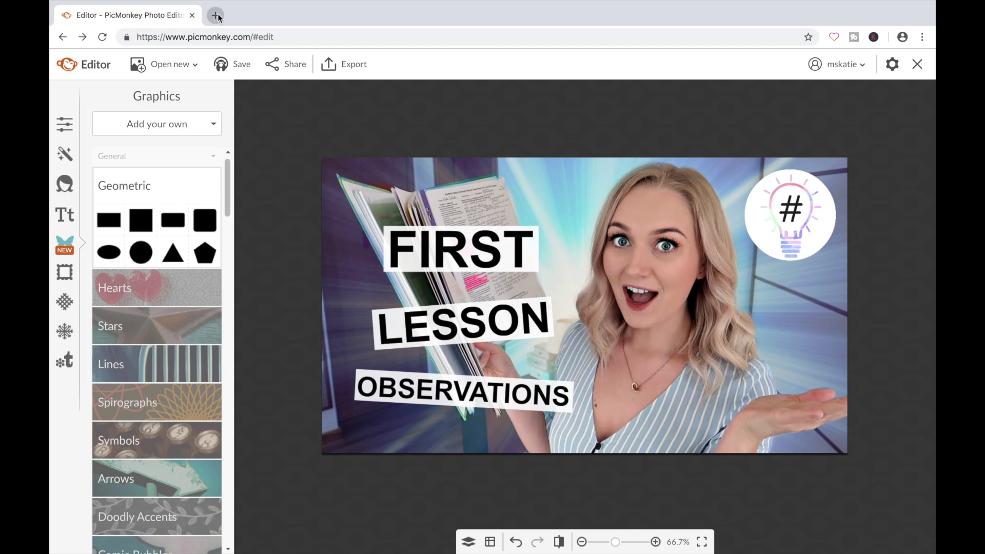
click(216, 16)
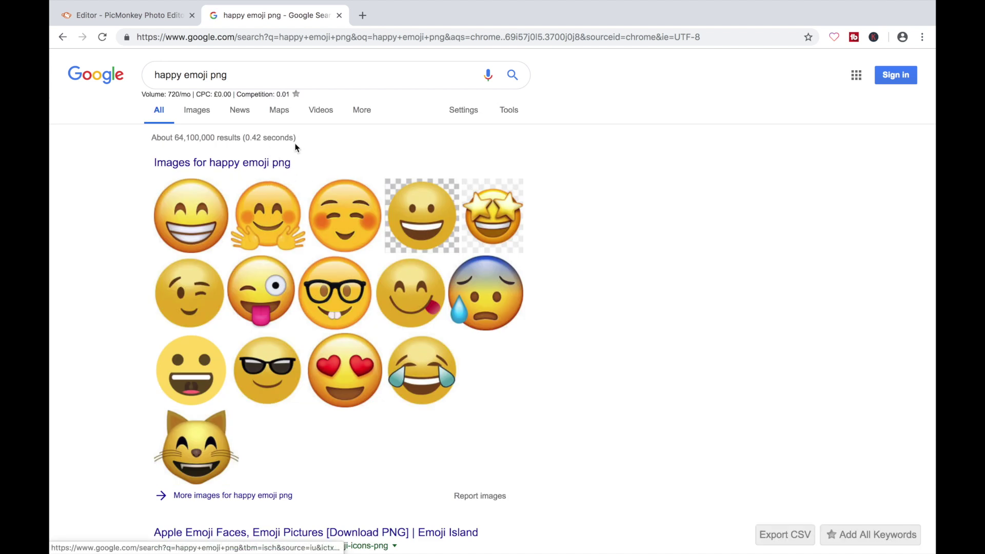
Step: Show Google Images results for 'happy emoji png' and preview the grinning iOS emoji
click(201, 111)
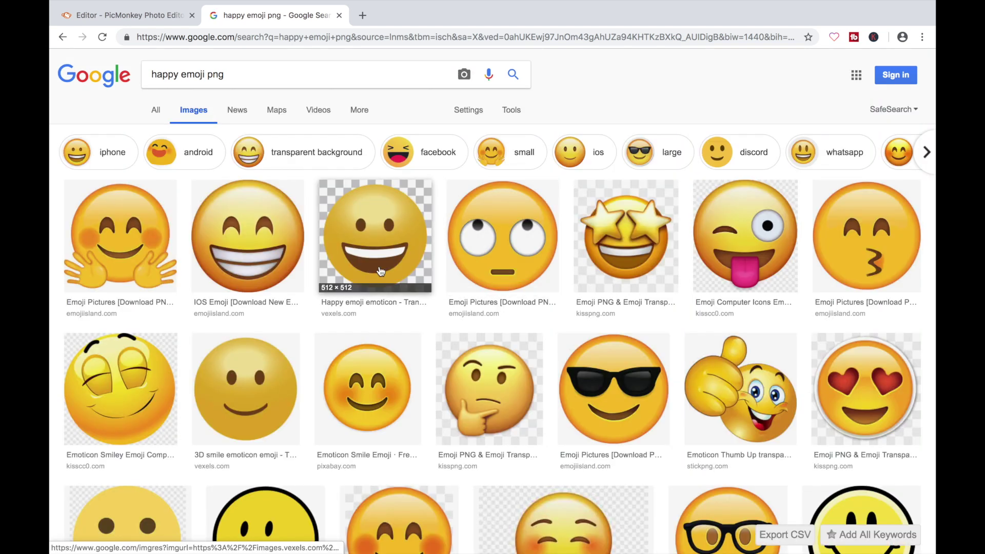
click(270, 255)
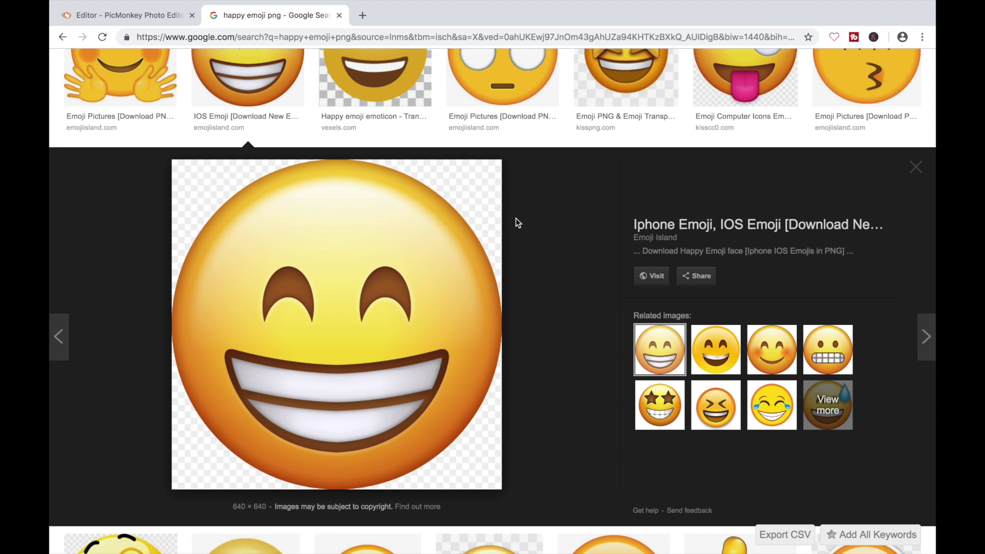
click(164, 20)
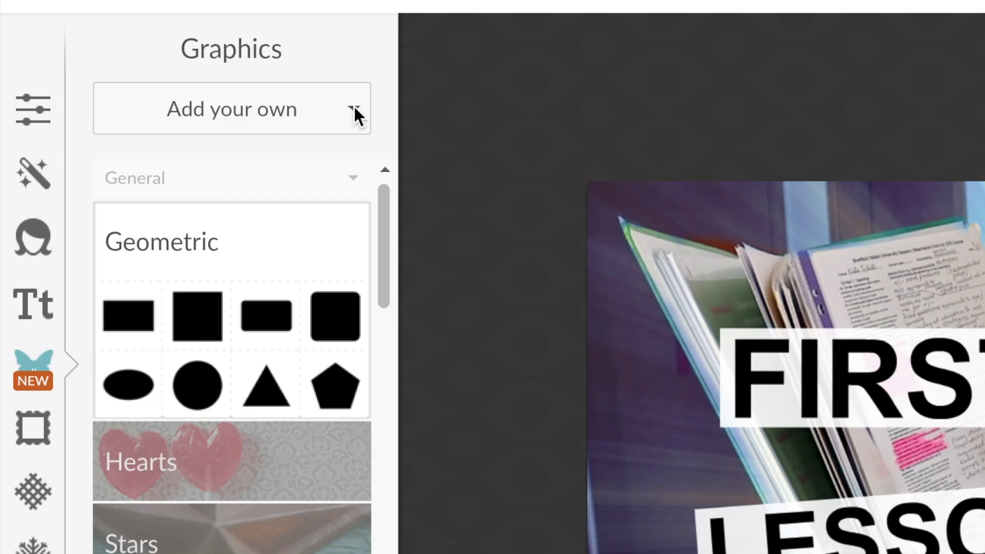
Step: Import a flushed-face emoji from the computer and place it small beside FIRST
click(353, 106)
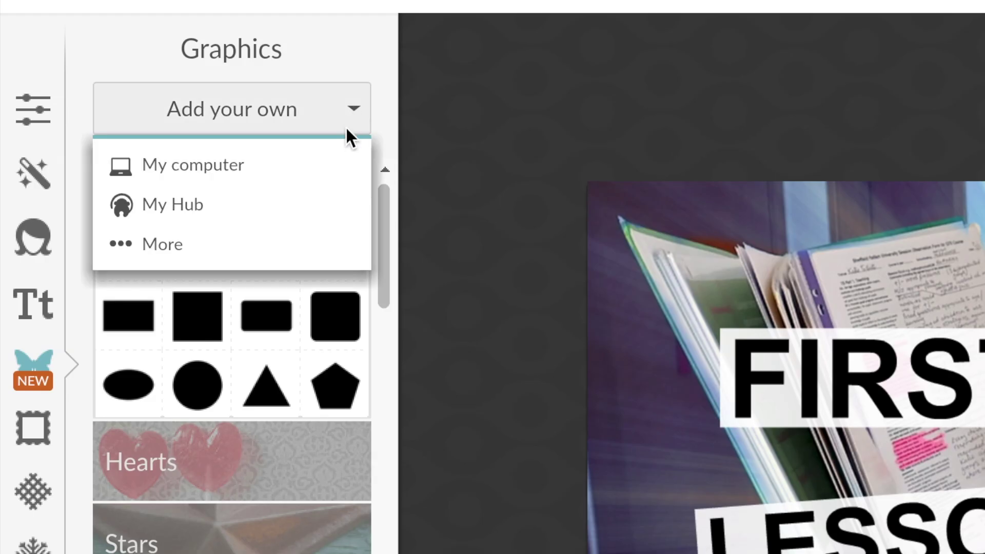
click(331, 157)
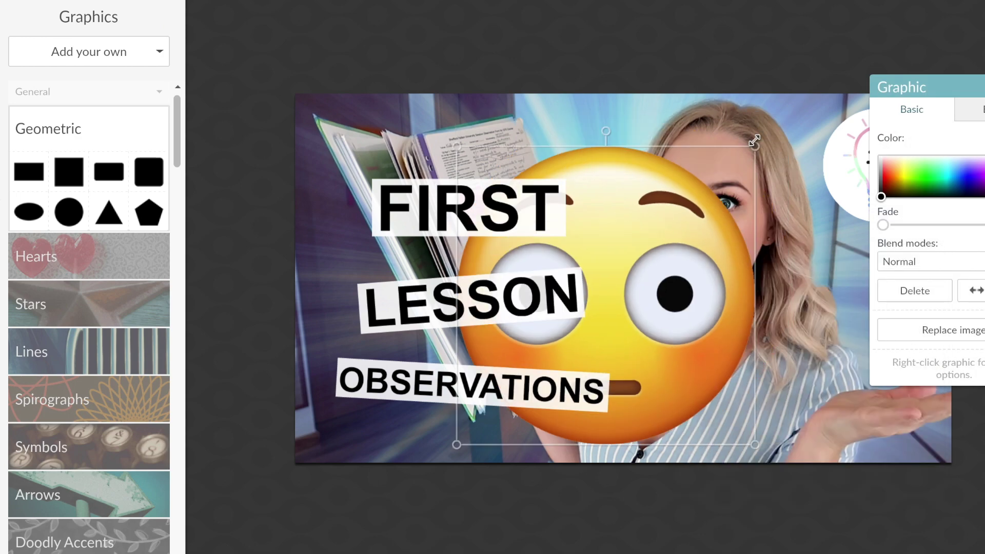
drag(754, 140, 603, 135)
click(594, 93)
Step: Send the crying emoji behind the text, shrink it and place it under OBSERVATIONS
click(154, 51)
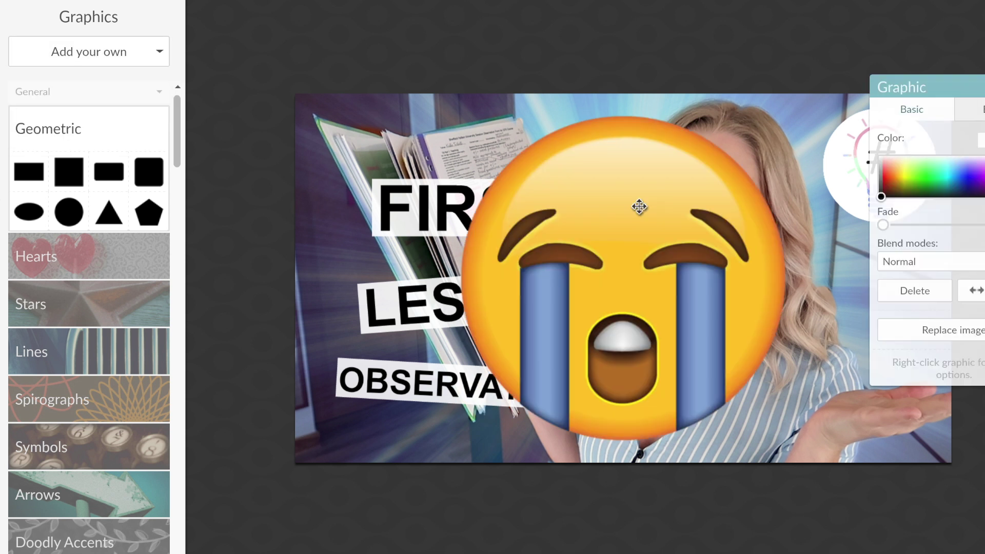
right_click(638, 248)
click(660, 278)
drag(792, 119, 524, 386)
drag(491, 435, 336, 420)
drag(362, 374, 354, 385)
click(242, 212)
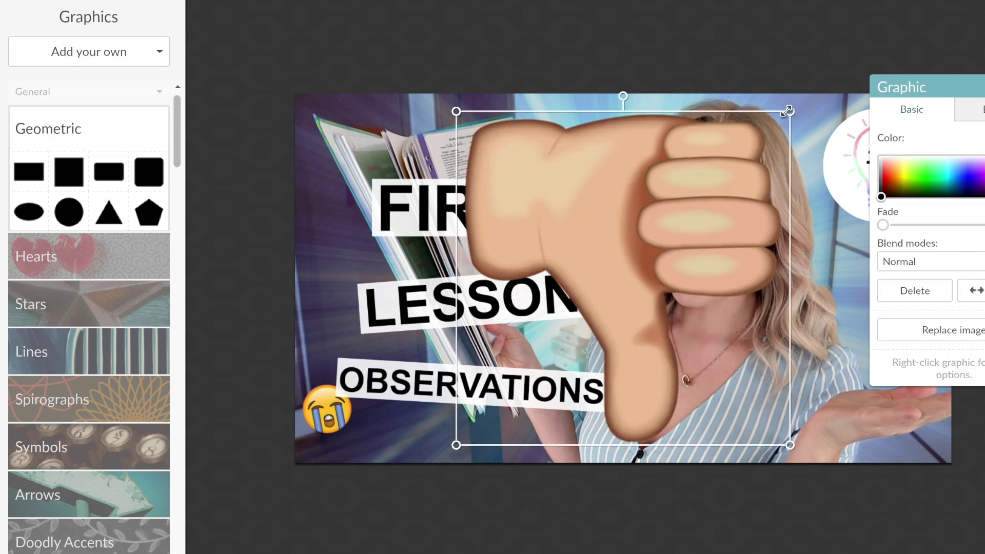
Step: Shrink the thumbs-down emoji, send it to back and move it beside LESSON
drag(787, 106, 491, 383)
right_click(491, 385)
click(573, 365)
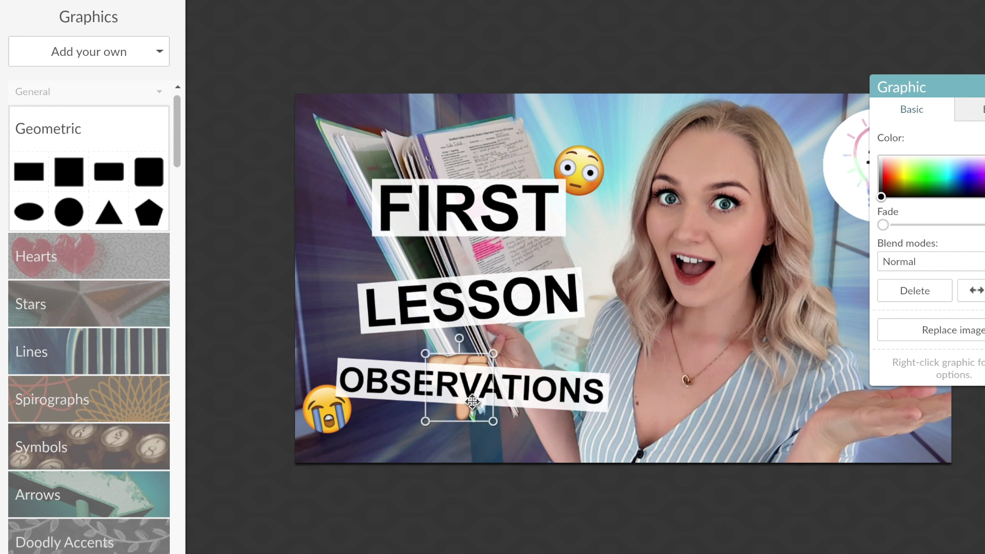
drag(467, 418, 339, 266)
drag(371, 236, 355, 277)
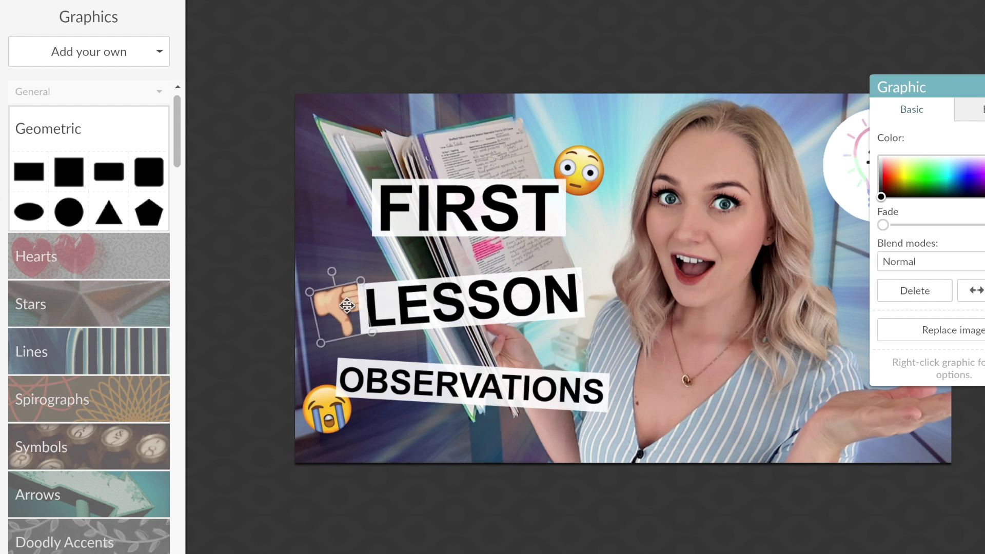
click(318, 220)
Step: Add the thumbs-up emoji behind the text, resized and slightly tilted beside LESSON
click(154, 51)
click(134, 88)
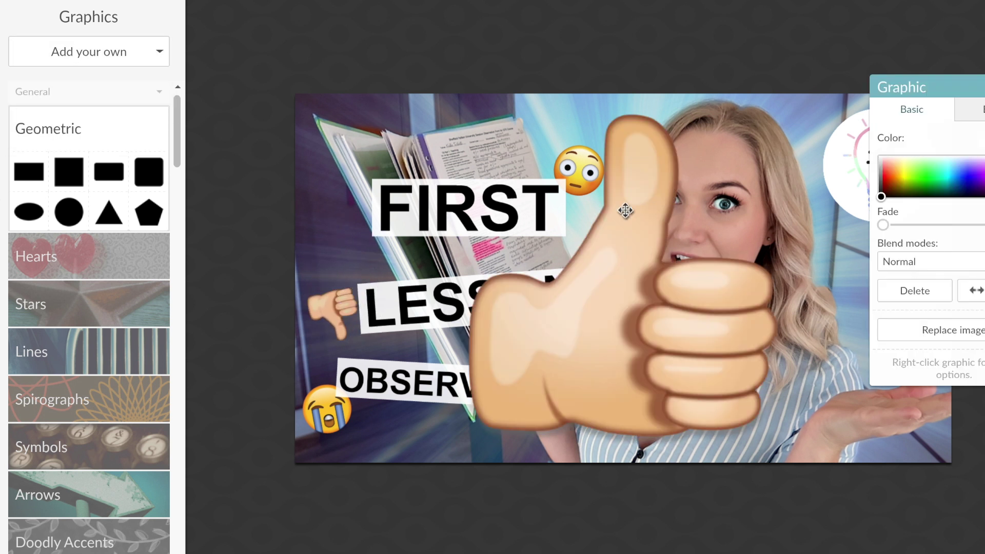
right_click(634, 265)
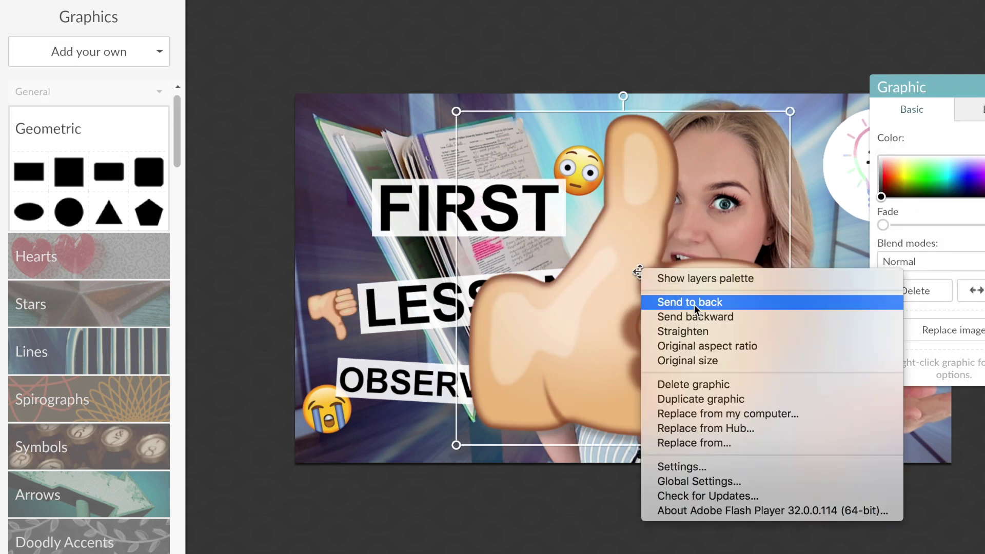
click(667, 295)
drag(657, 274, 590, 339)
drag(591, 296, 598, 298)
click(154, 52)
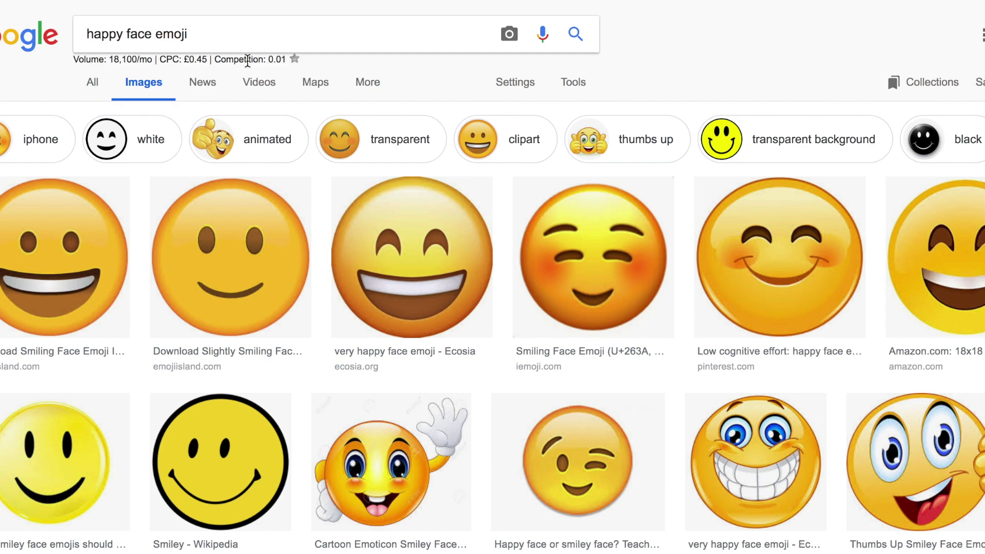
Step: Reveal the Tools filters and the Usage rights choices for the happy face emoji results
click(512, 86)
click(512, 87)
click(593, 82)
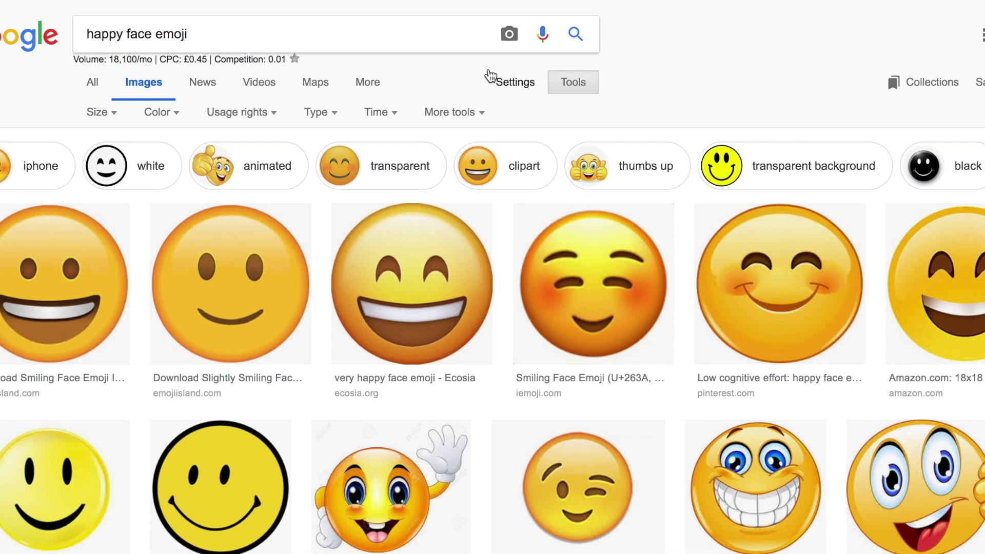
click(280, 119)
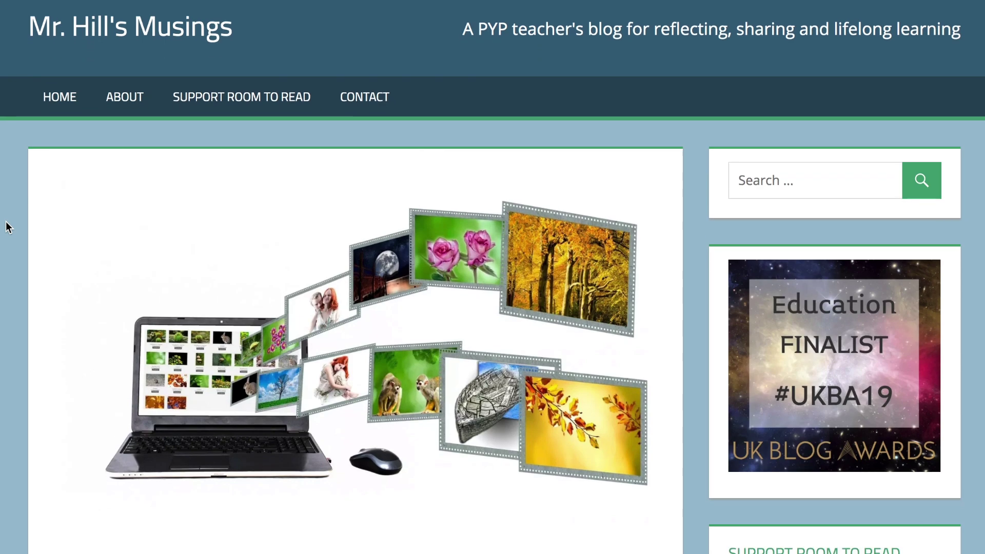
scroll(9, 225, down, 5)
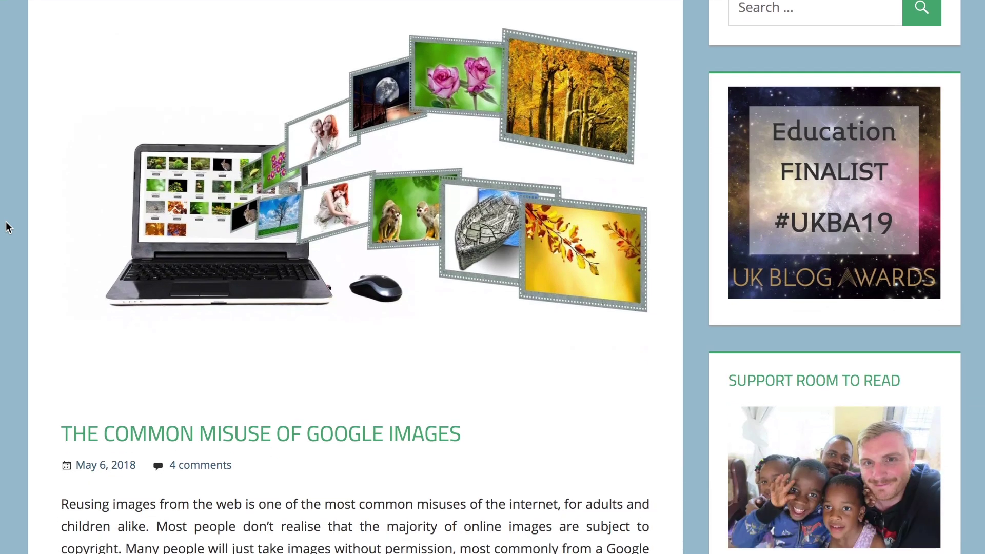
Step: Scroll the blog article down to its 'Use filters' tip
scroll(9, 226, down, 3)
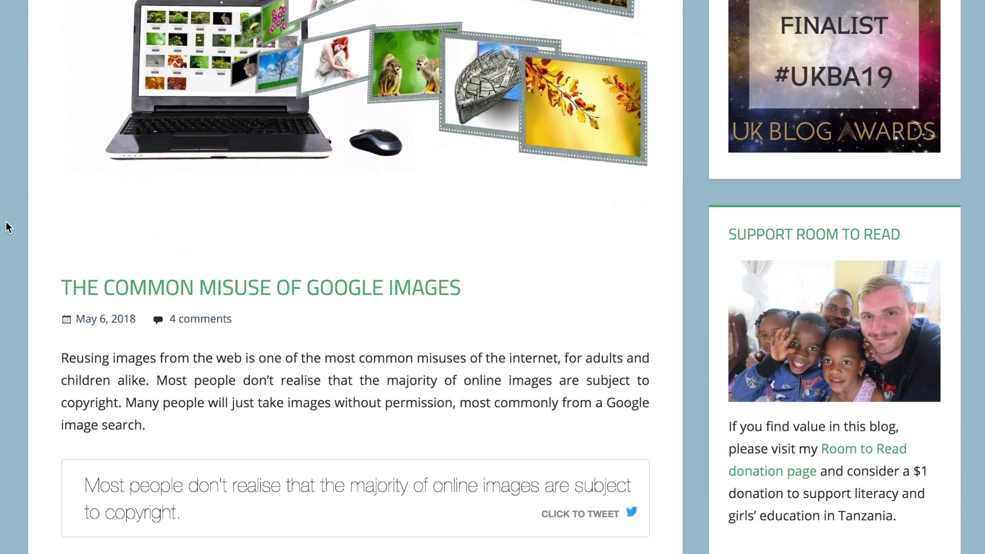
scroll(9, 226, down, 4)
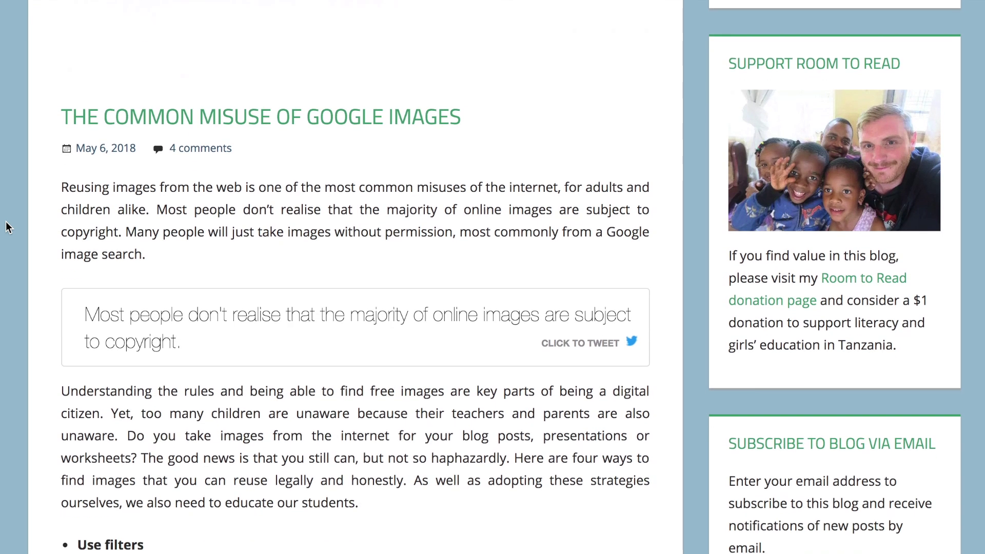
scroll(8, 226, down, 5)
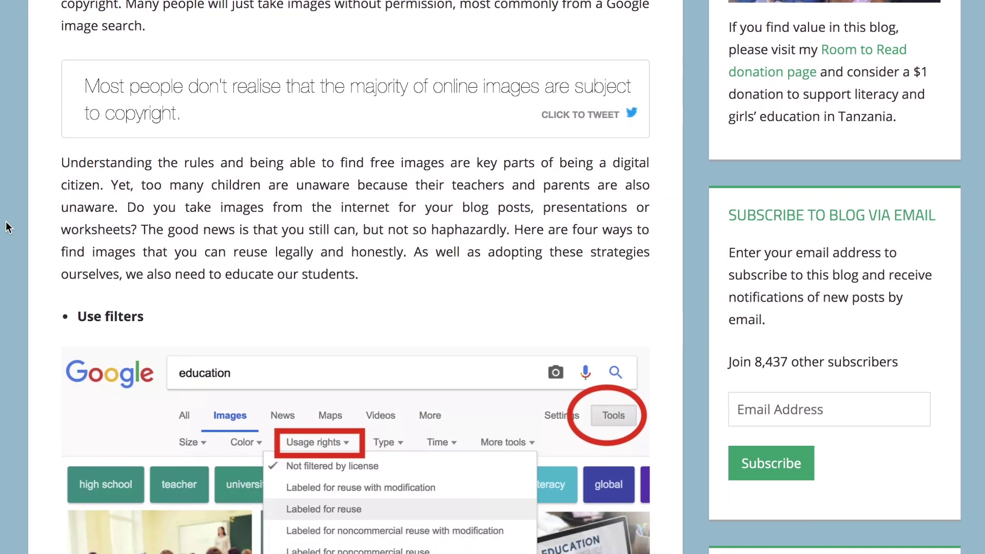